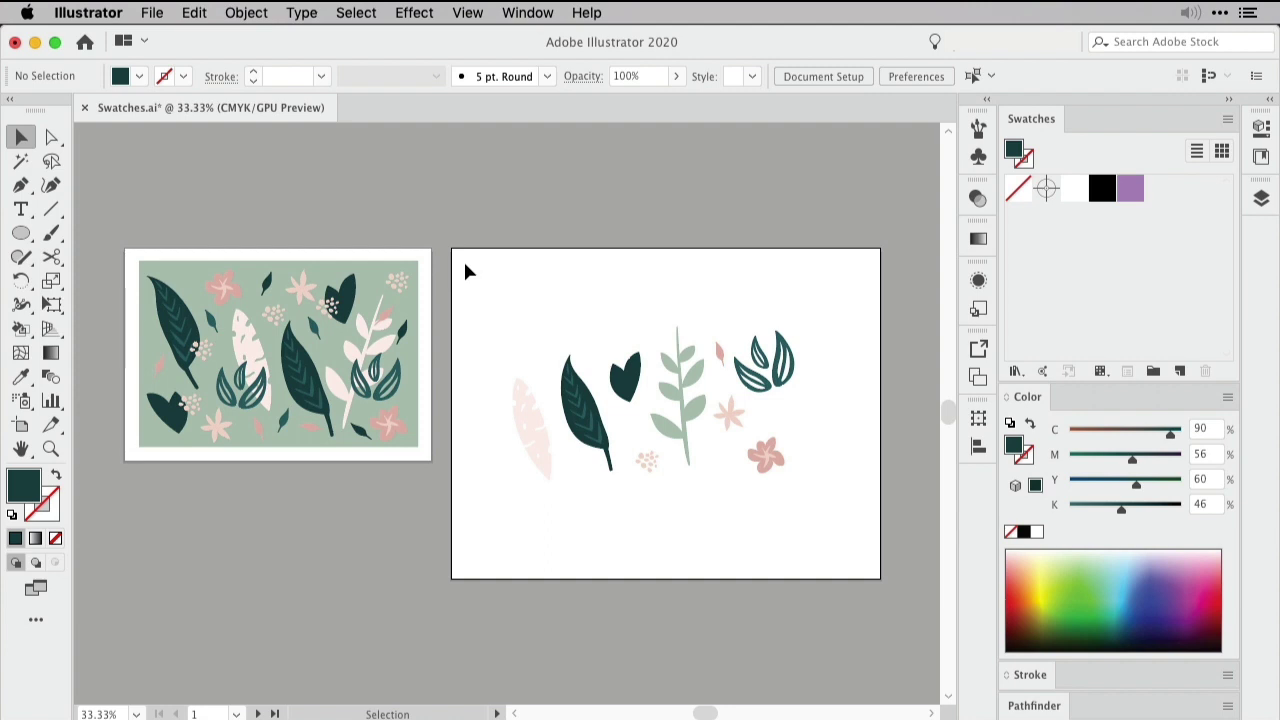
- Add the colors of all the separate leaf and flower motifs on the larger artboard to the swatches, then deselect the artwork
left_click_drag(464, 263, 874, 566)
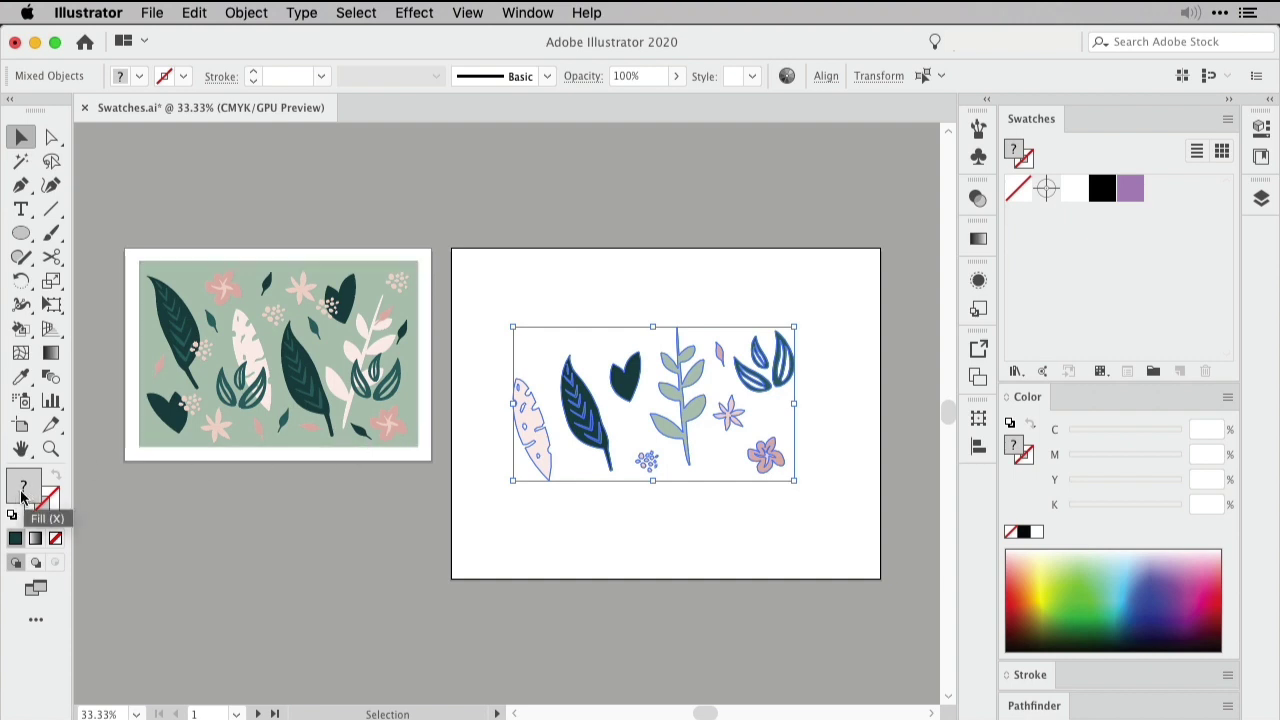
key("x")
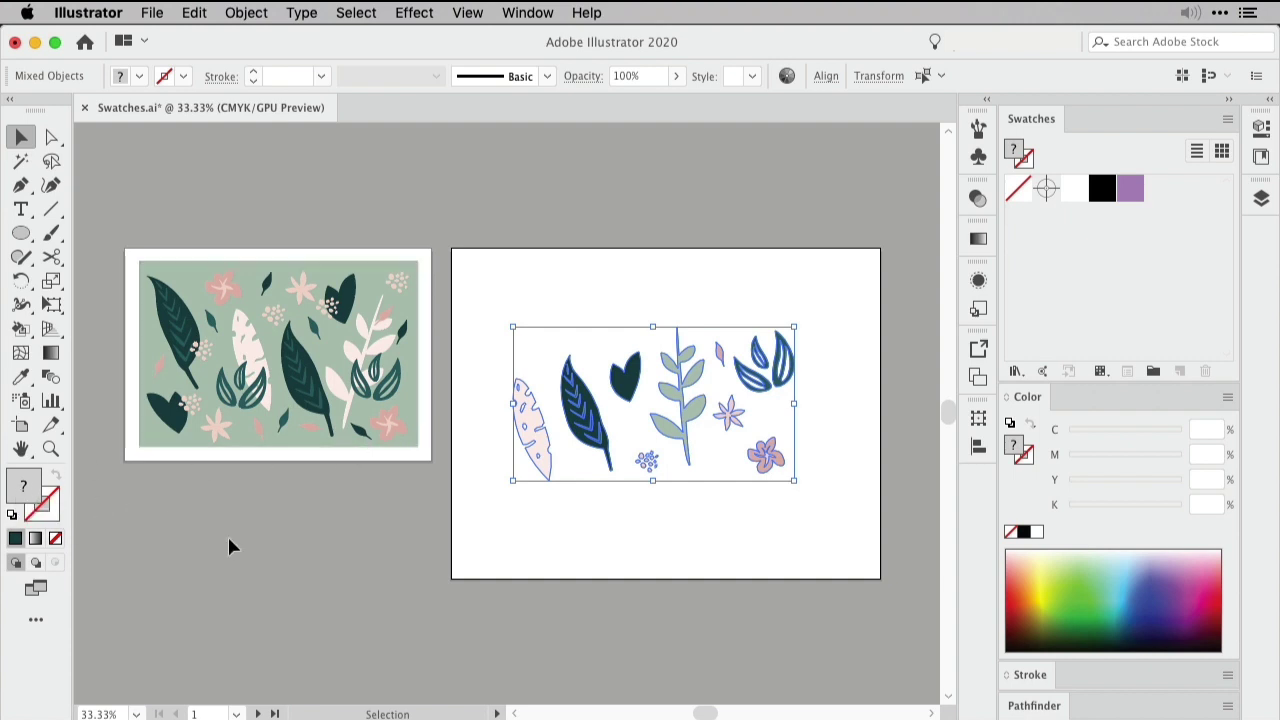
left_click(1227, 120)
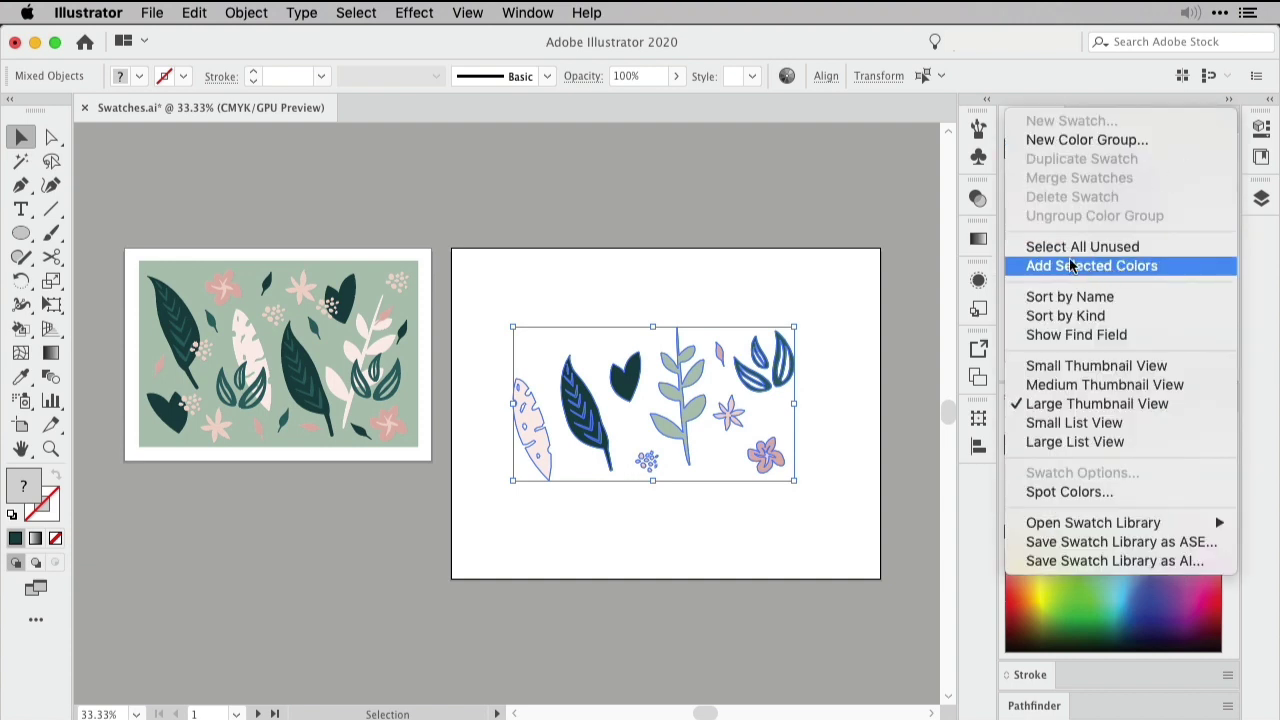
left_click(1026, 270)
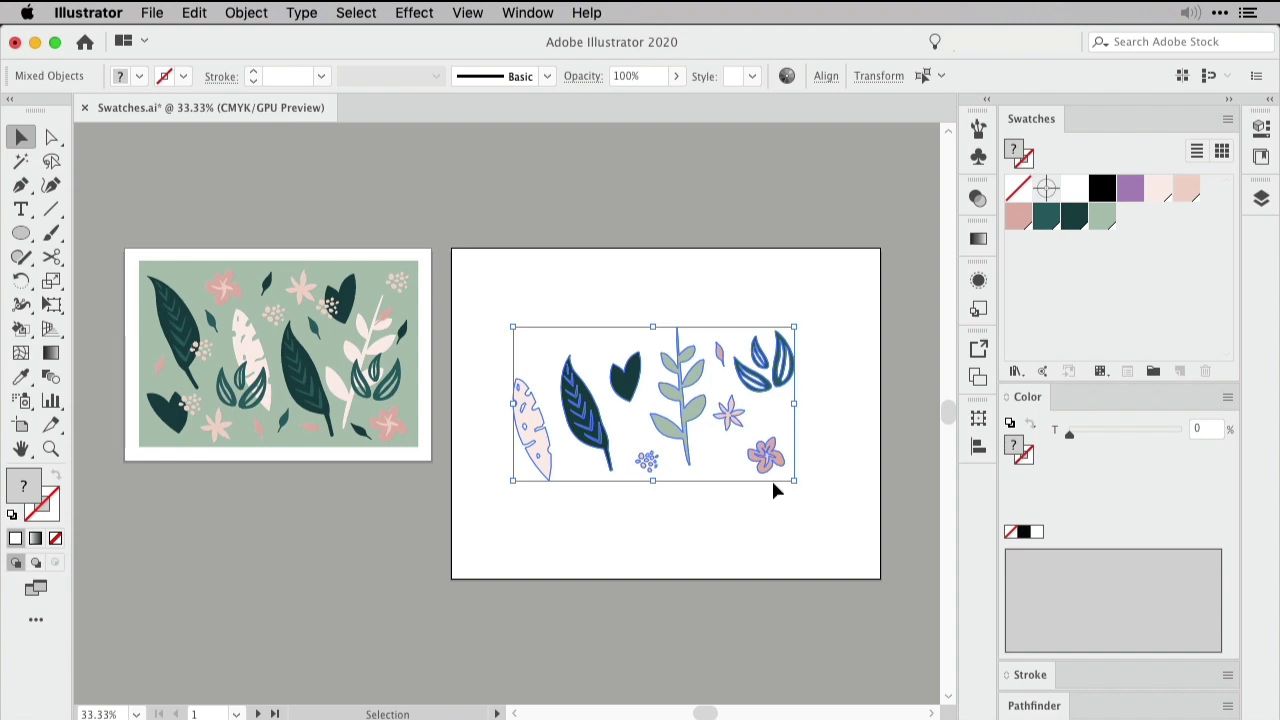
left_click(778, 522)
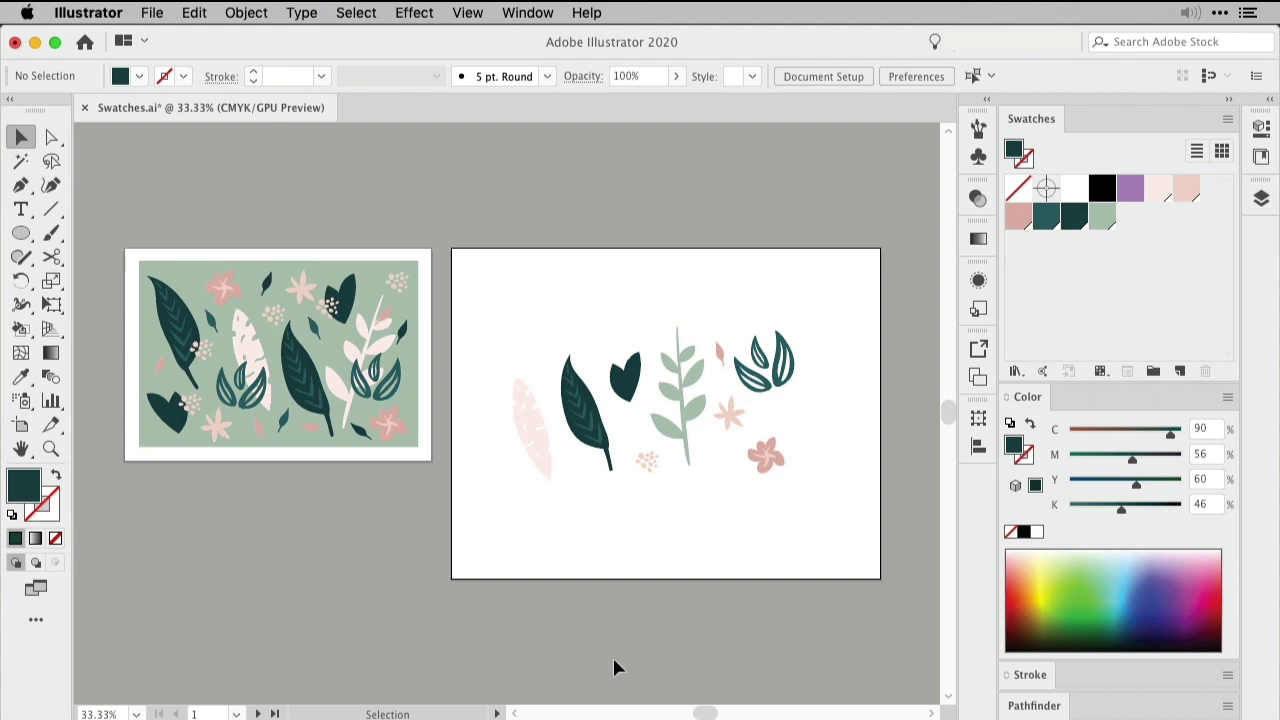
- Set the dusty pink global swatch's magenta to 59% with the preview turned on
double_click(1018, 221)
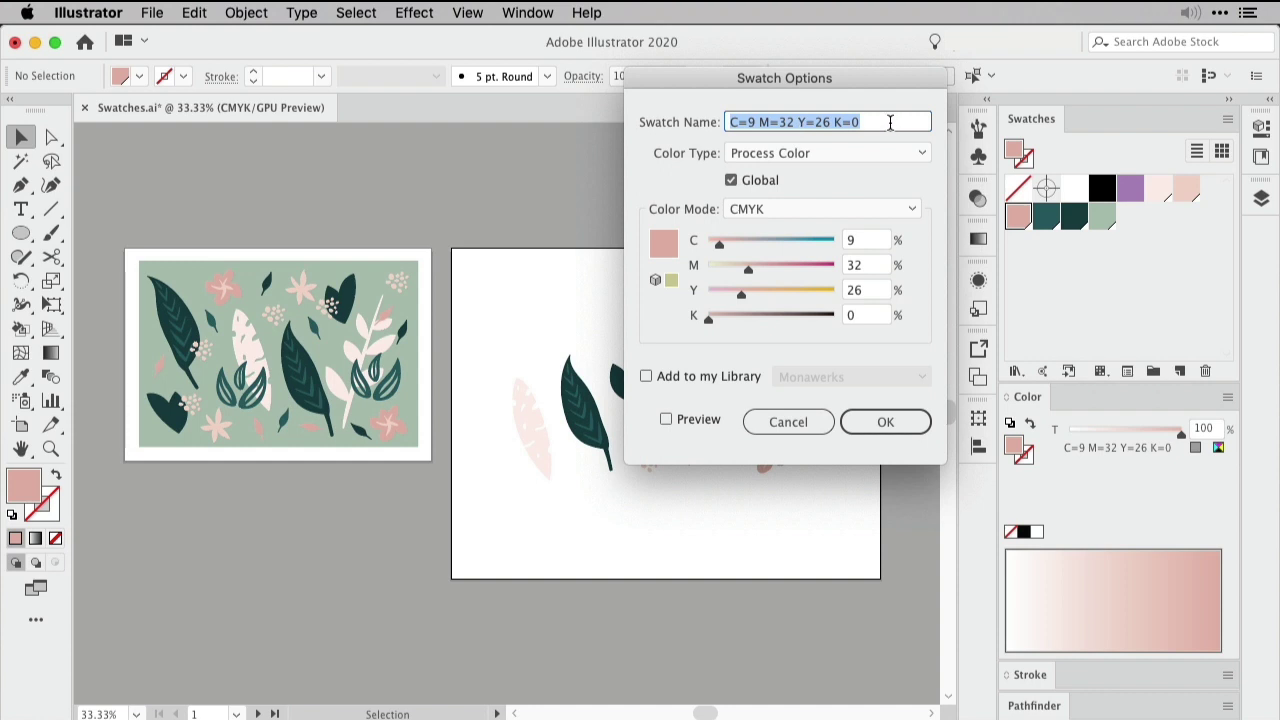
left_click(885, 426)
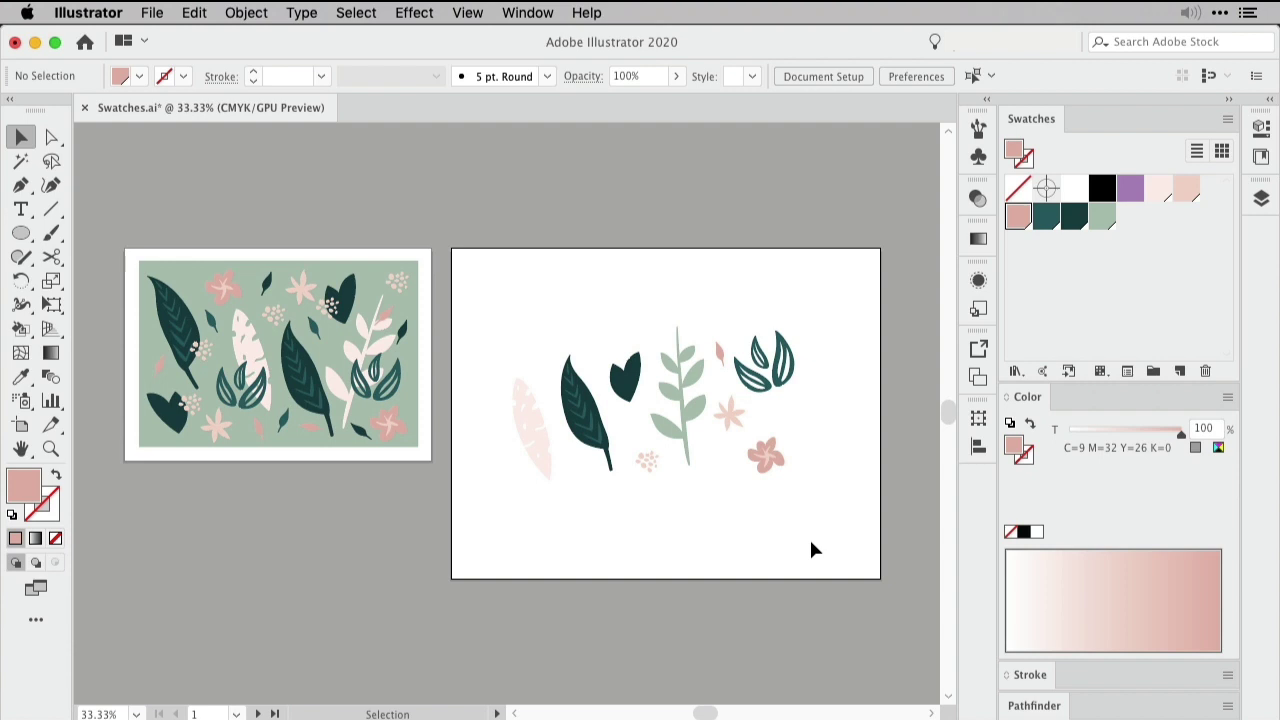
double_click(1018, 216)
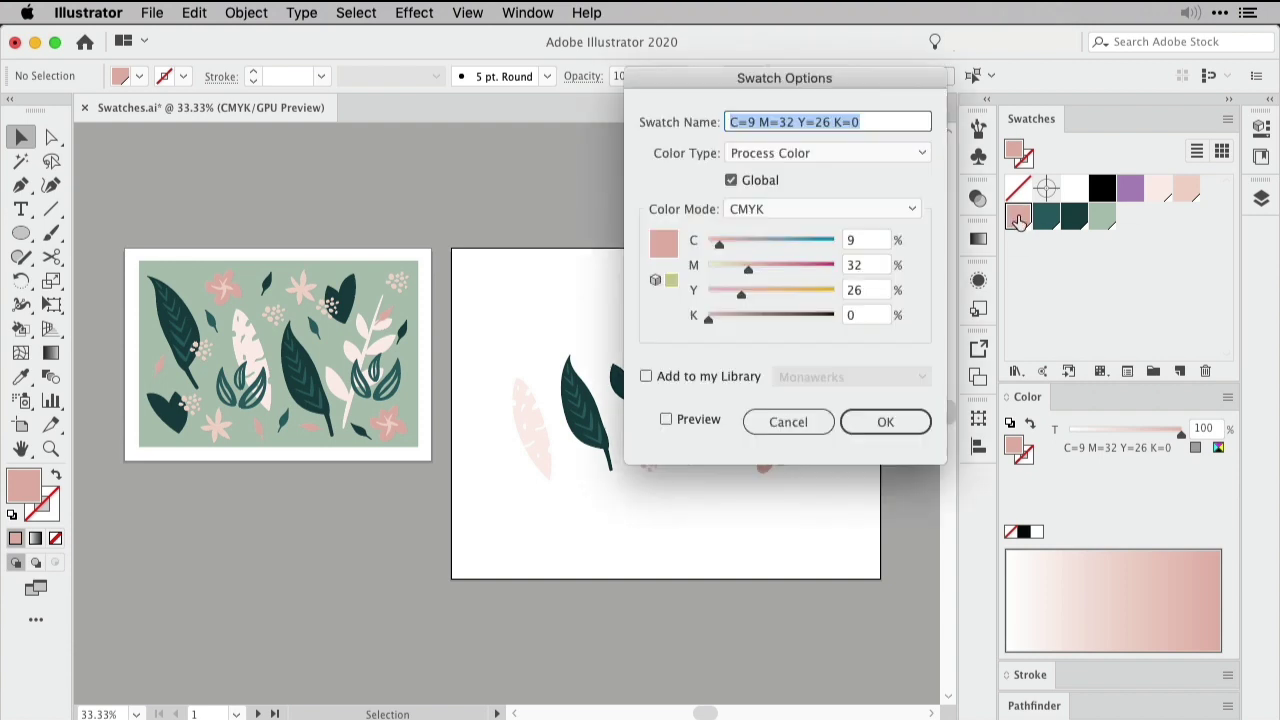
left_click_drag(775, 80, 968, 95)
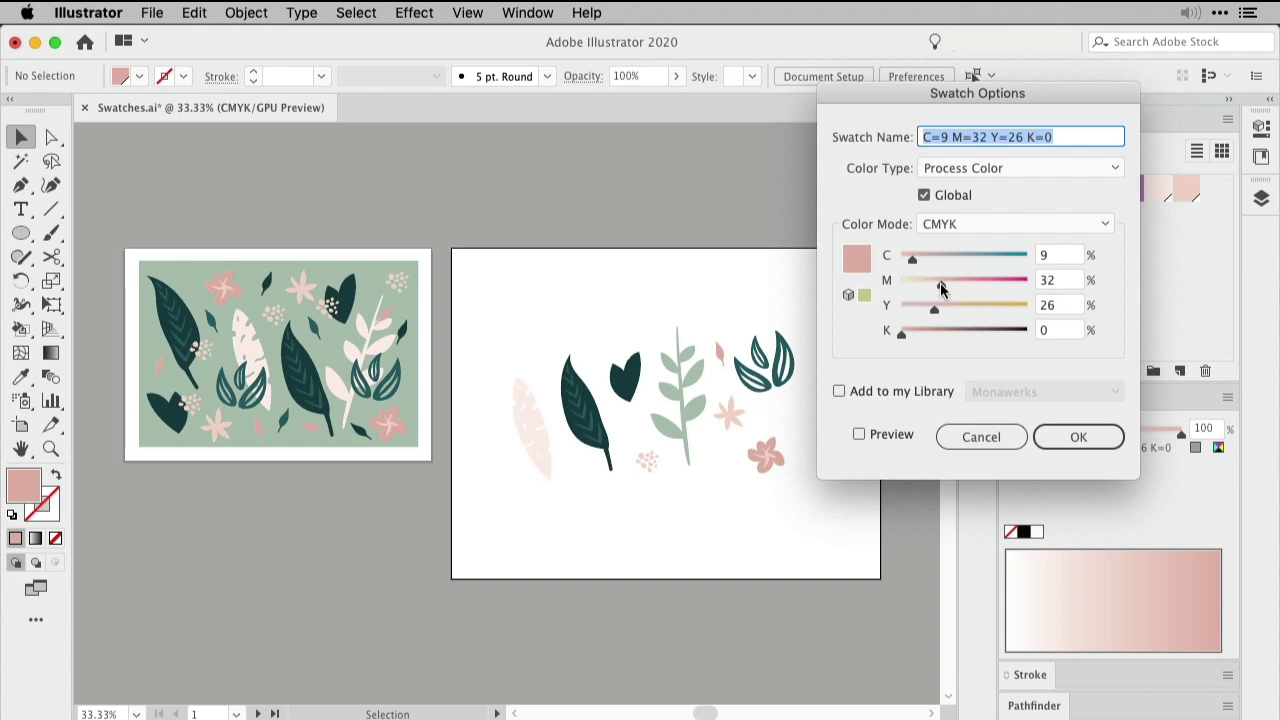
left_click_drag(940, 282, 975, 284)
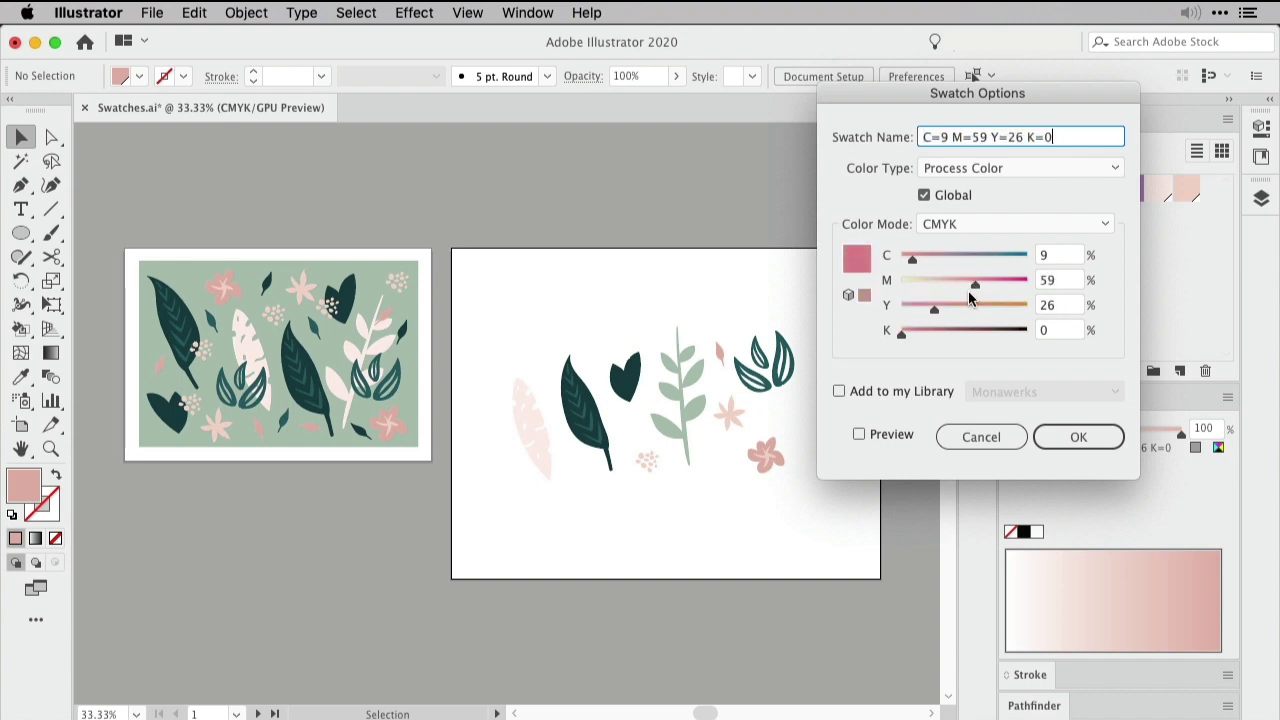
left_click(859, 436)
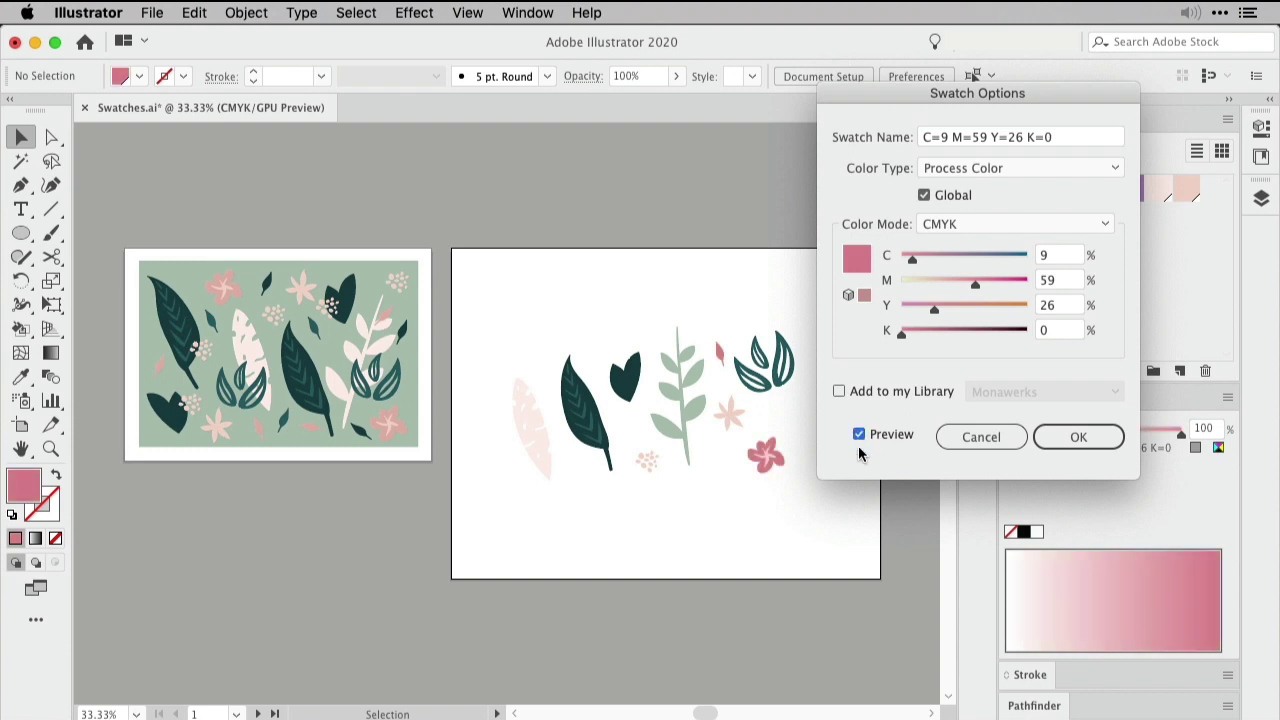
left_click_drag(911, 93, 221, 400)
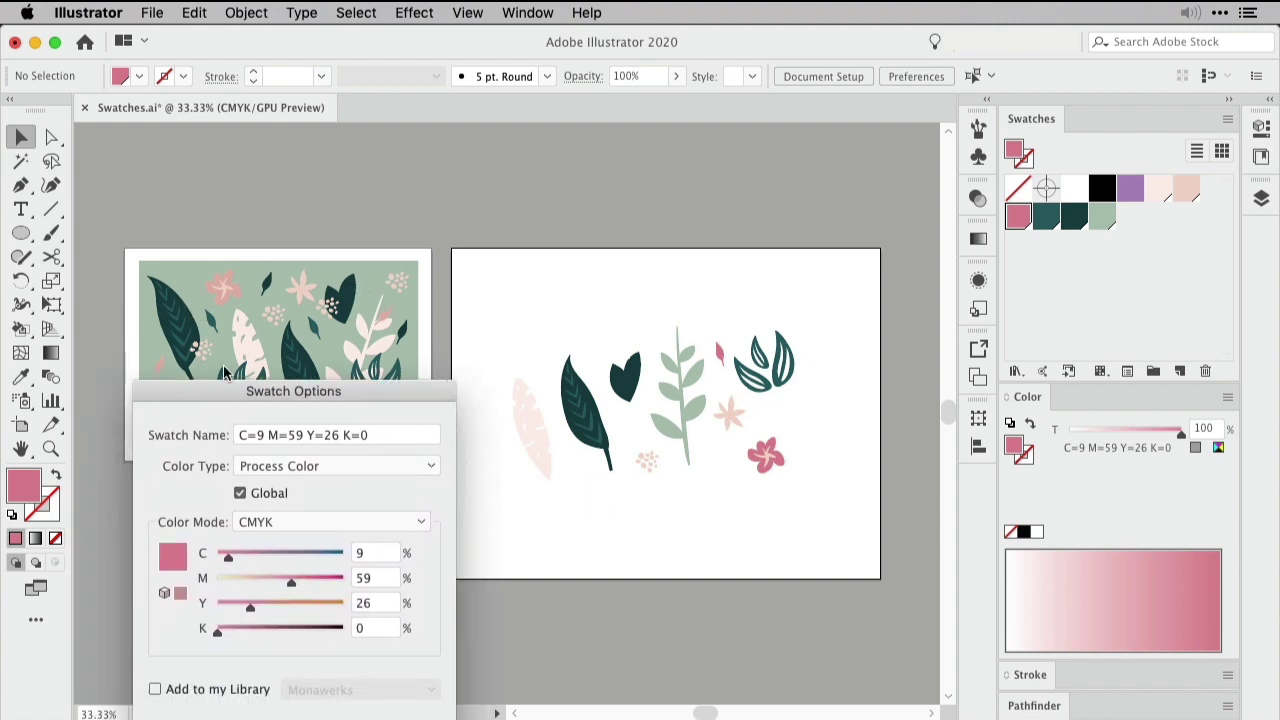
left_click_drag(329, 391, 322, 362)
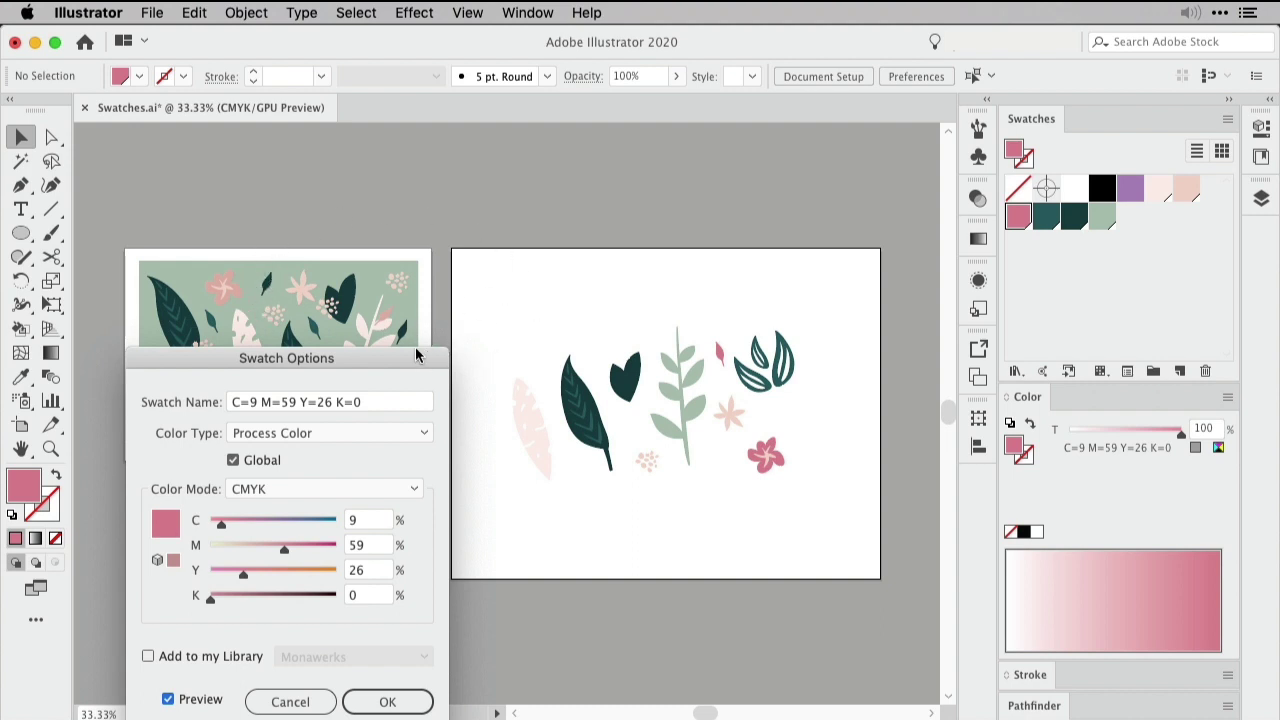
left_click_drag(386, 358, 432, 197)
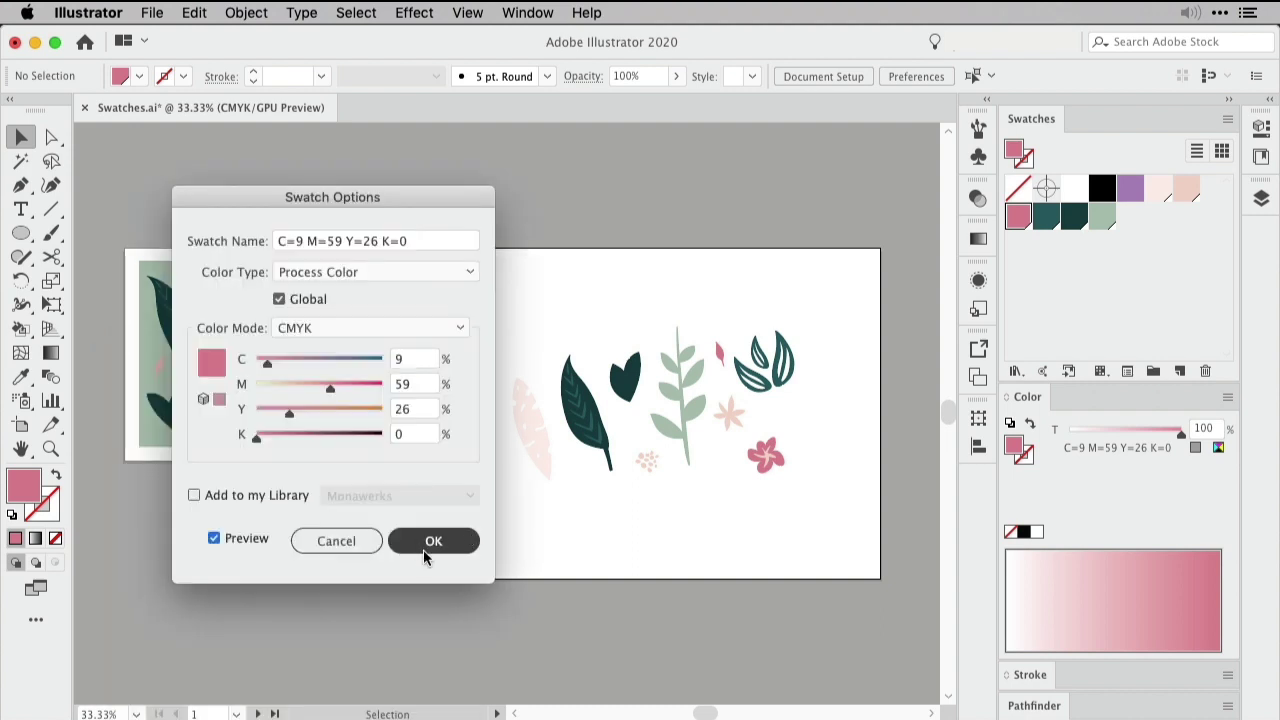
left_click(430, 545)
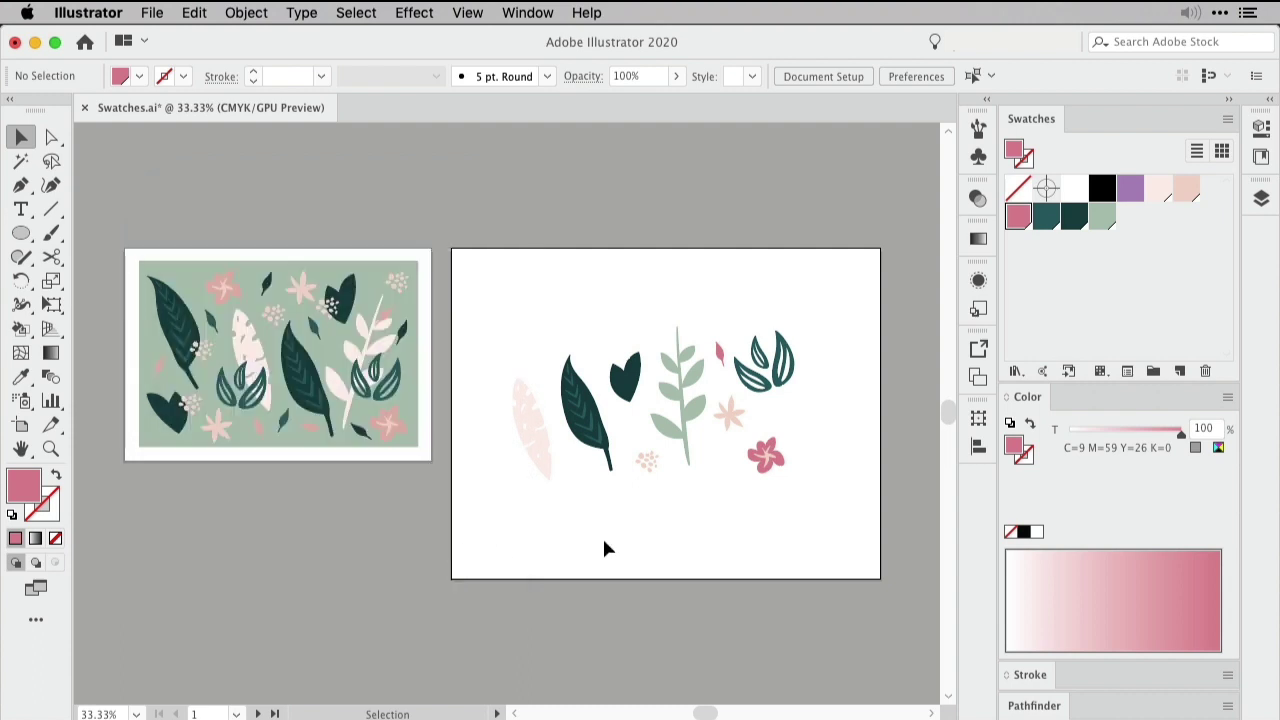
- Add the colors of the whole floral pattern on the smaller artboard to the swatches, then deselect the artwork
left_click_drag(117, 221, 431, 497)
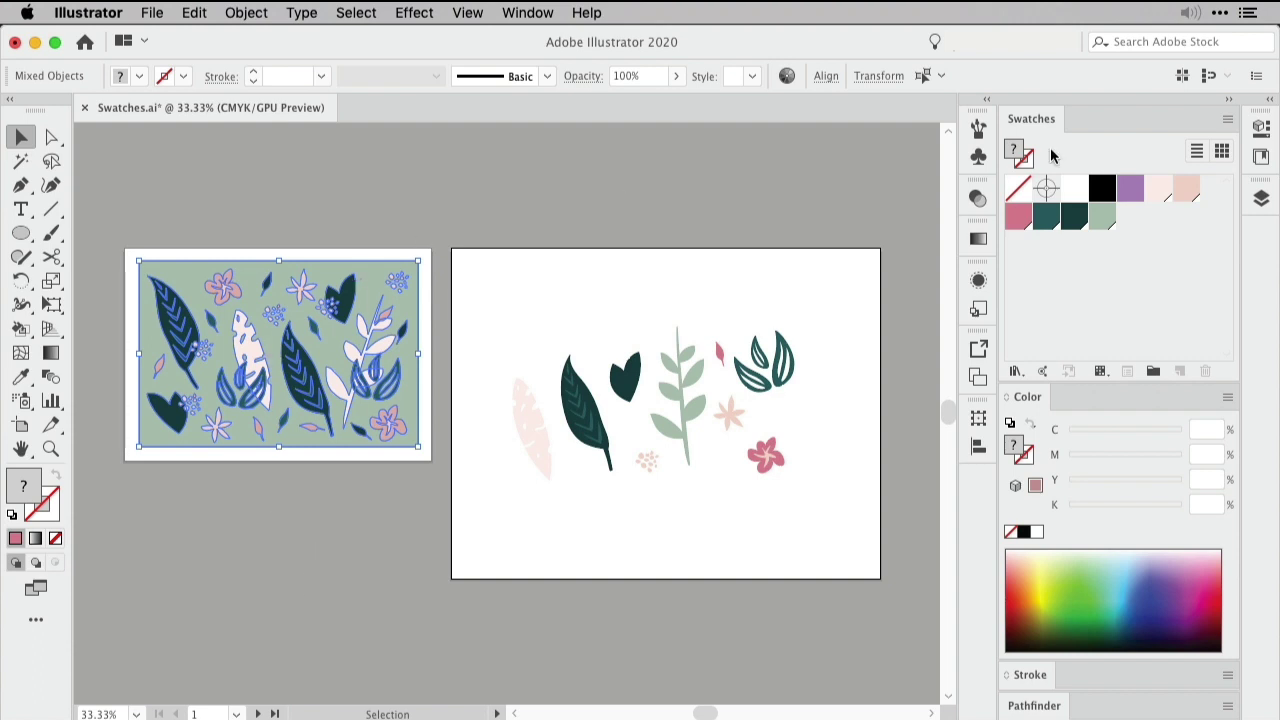
left_click(1228, 119)
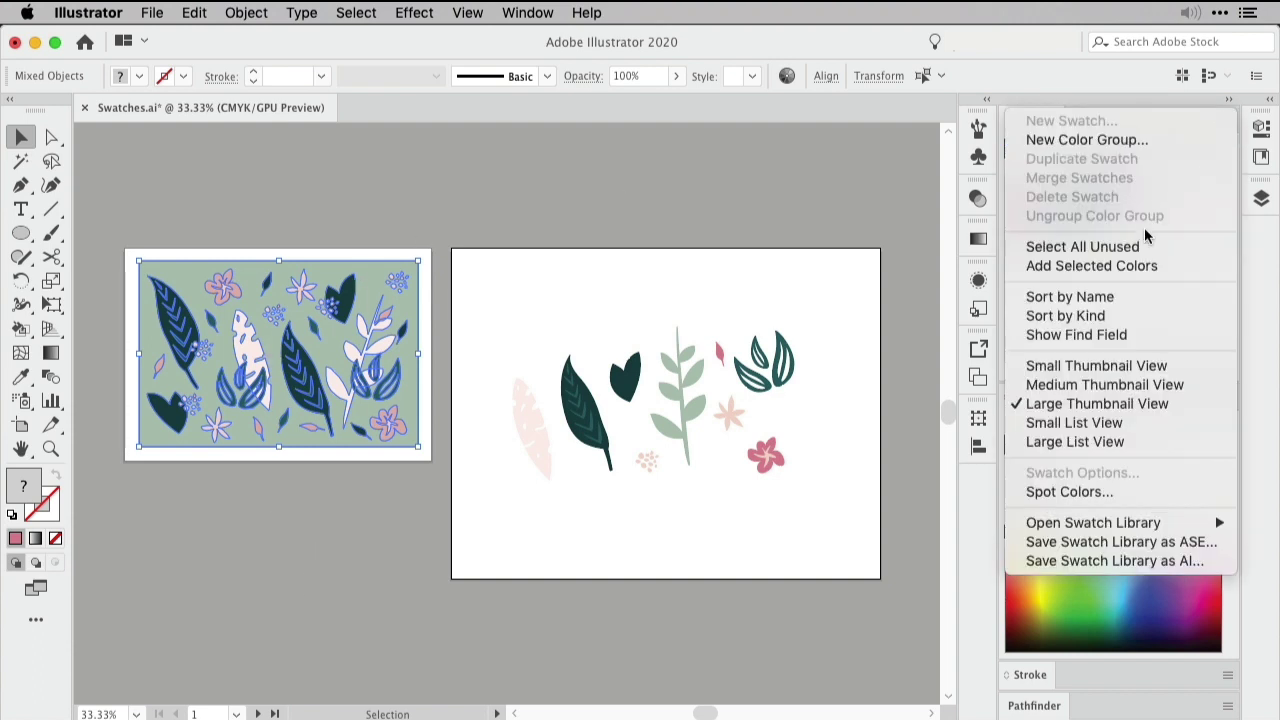
left_click(1151, 265)
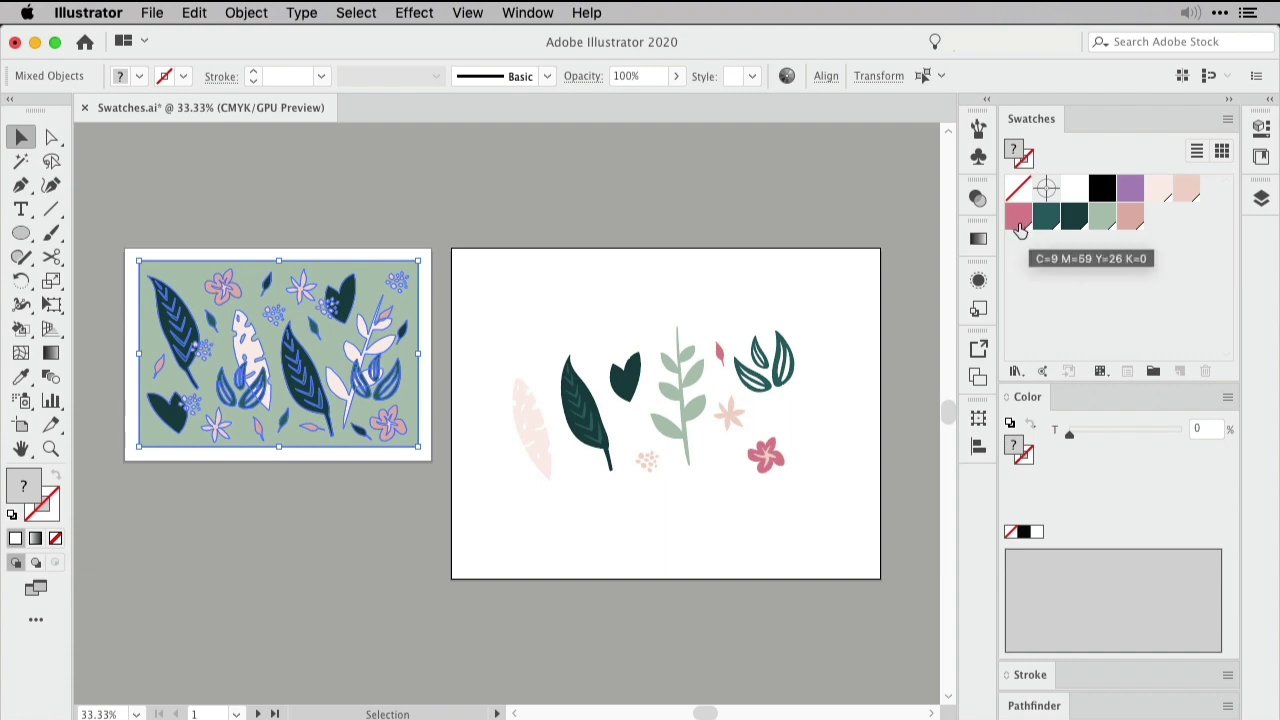
left_click(709, 247)
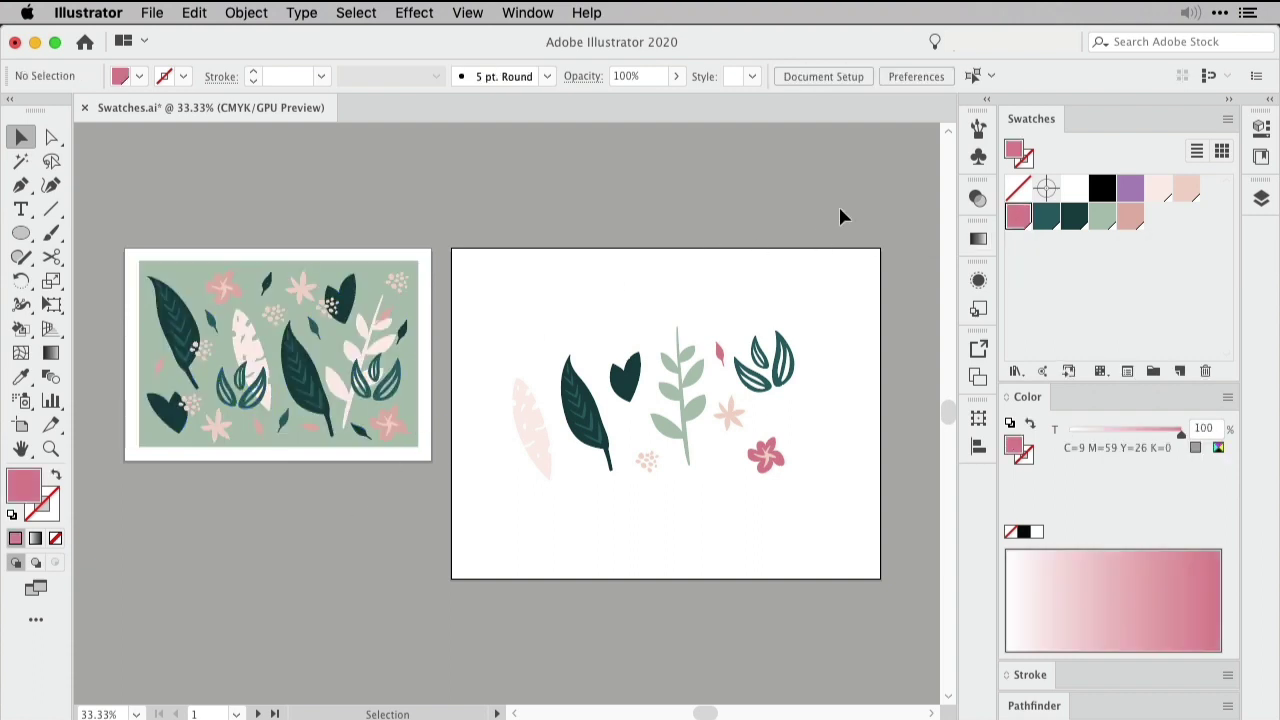
- Try yellow 14% and black 22% on the darkest green global swatch with the preview turned on
double_click(1073, 218)
left_click_drag(407, 196, 1143, 180)
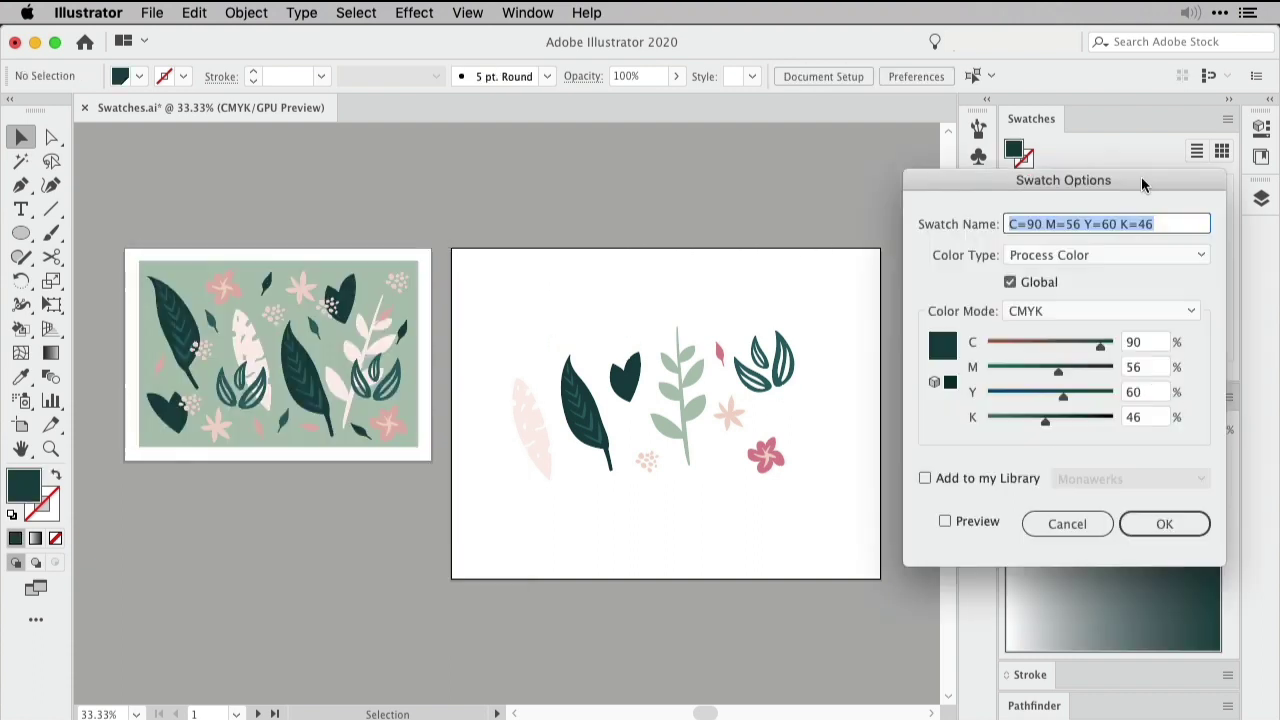
left_click_drag(1062, 397, 1021, 419)
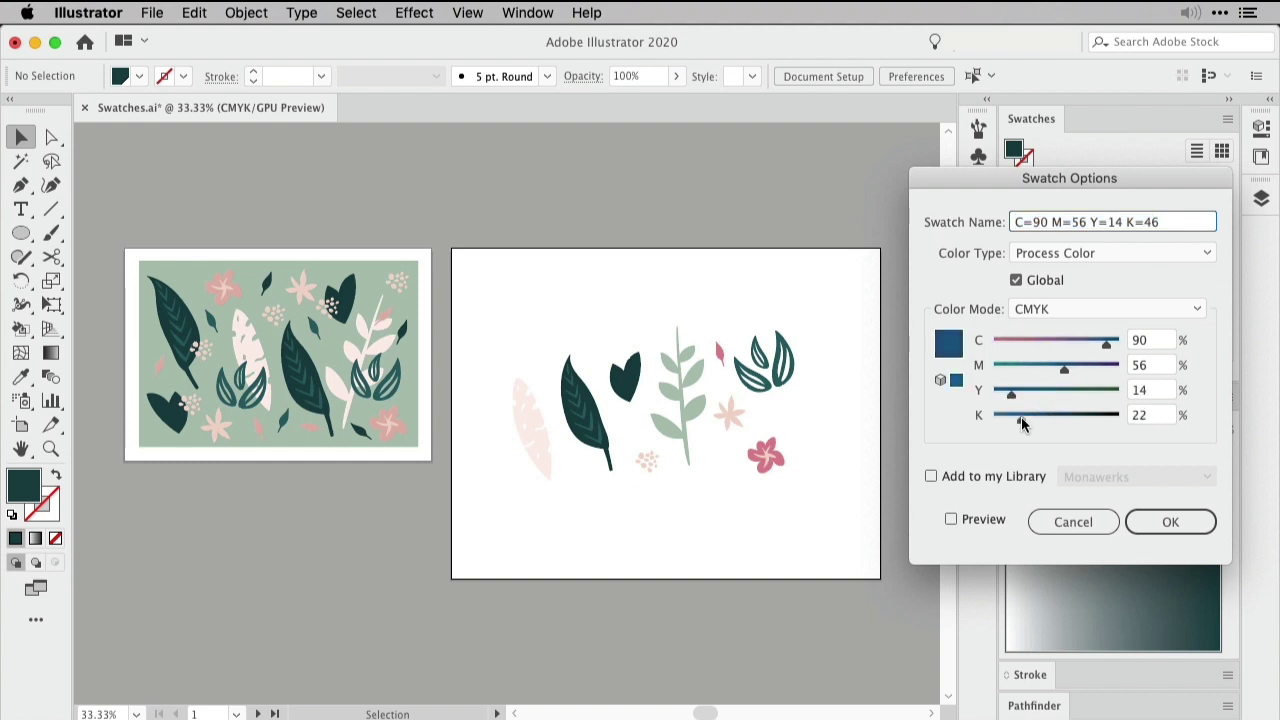
left_click(950, 520)
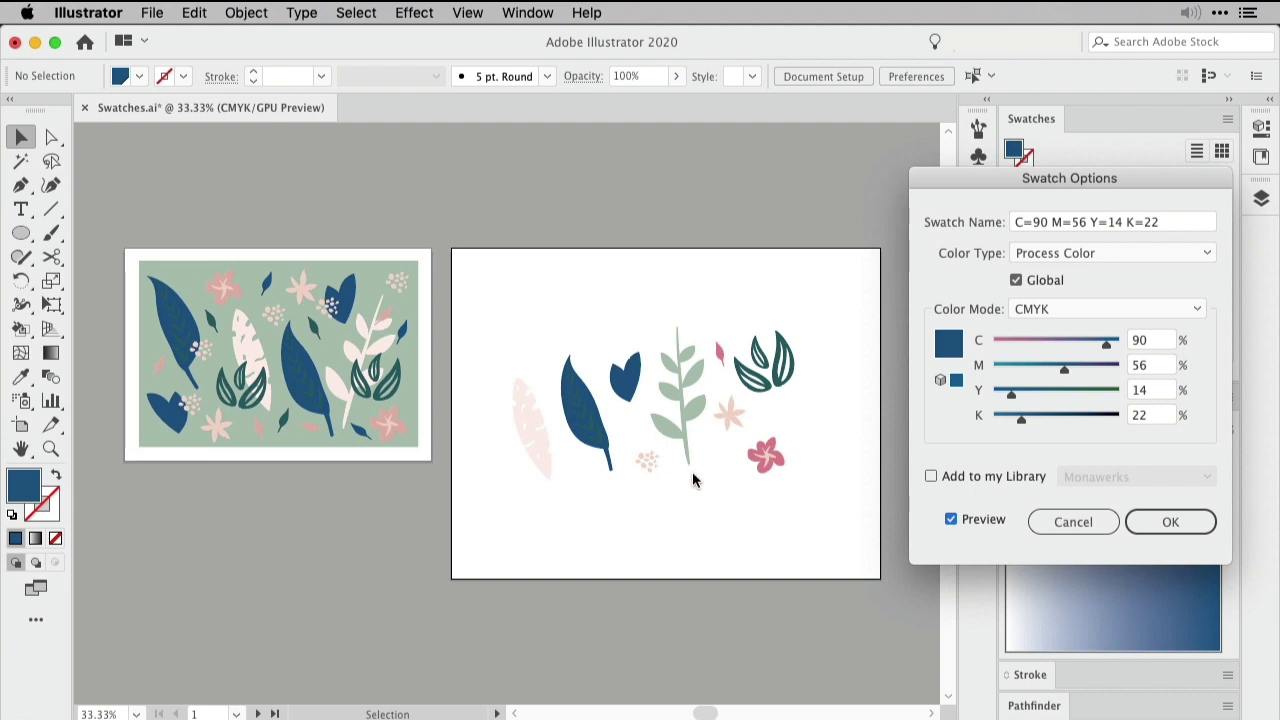
left_click_drag(1025, 179, 1017, 427)
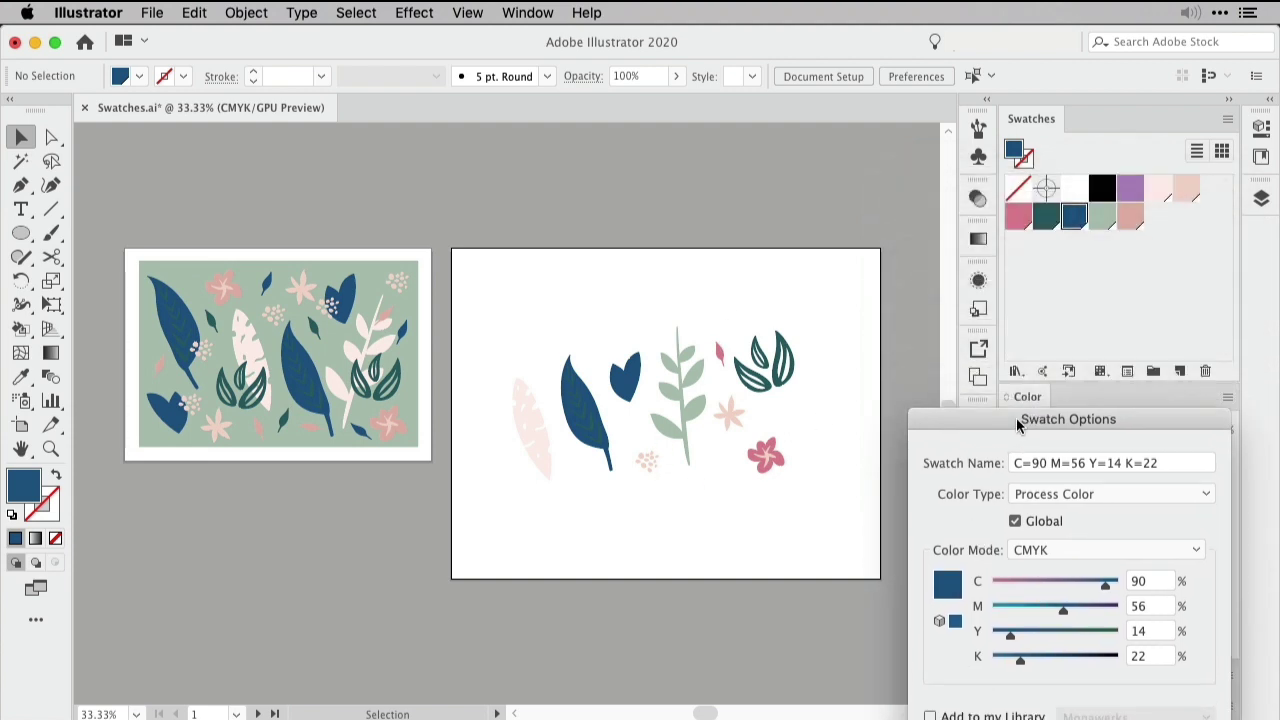
left_click_drag(1016, 419, 1011, 271)
left_click(1064, 617)
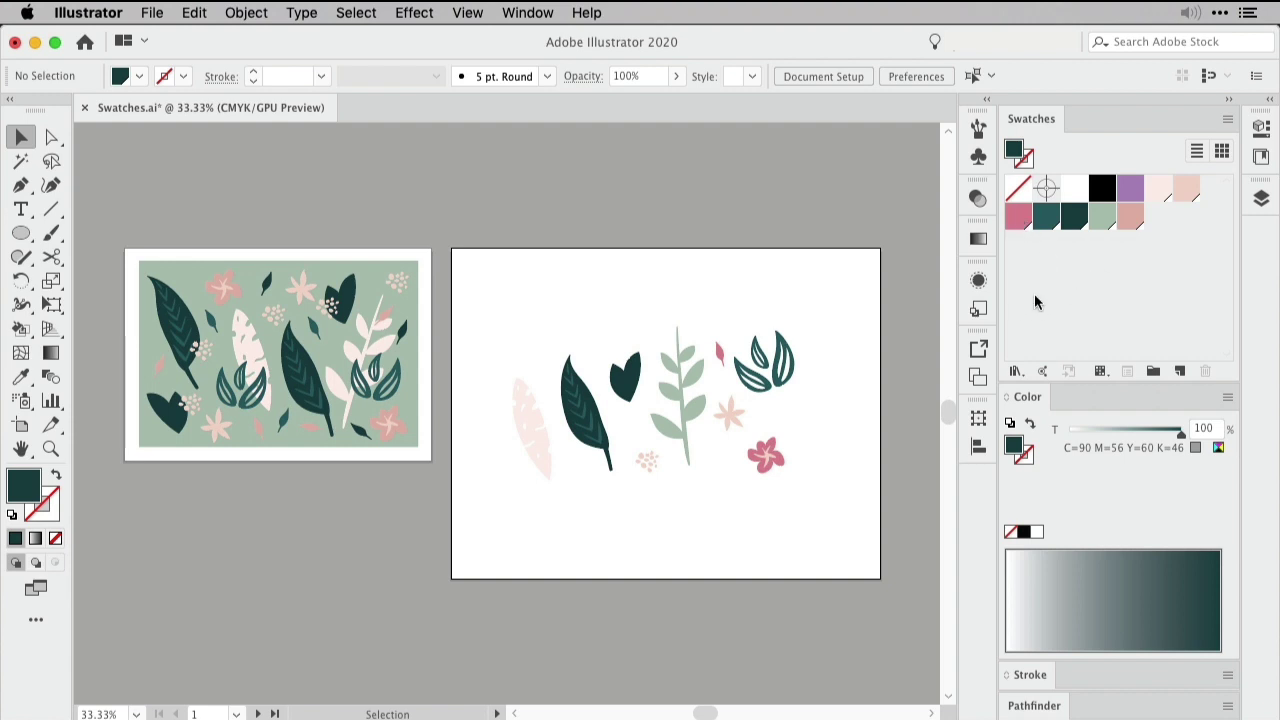
- Replace the dusty pink C=9 M=32 Y=26 K=0 swatch with the deep pink C=9 M=59 Y=26 K=0 swatch, and clear the swatch selection
left_click(1018, 217)
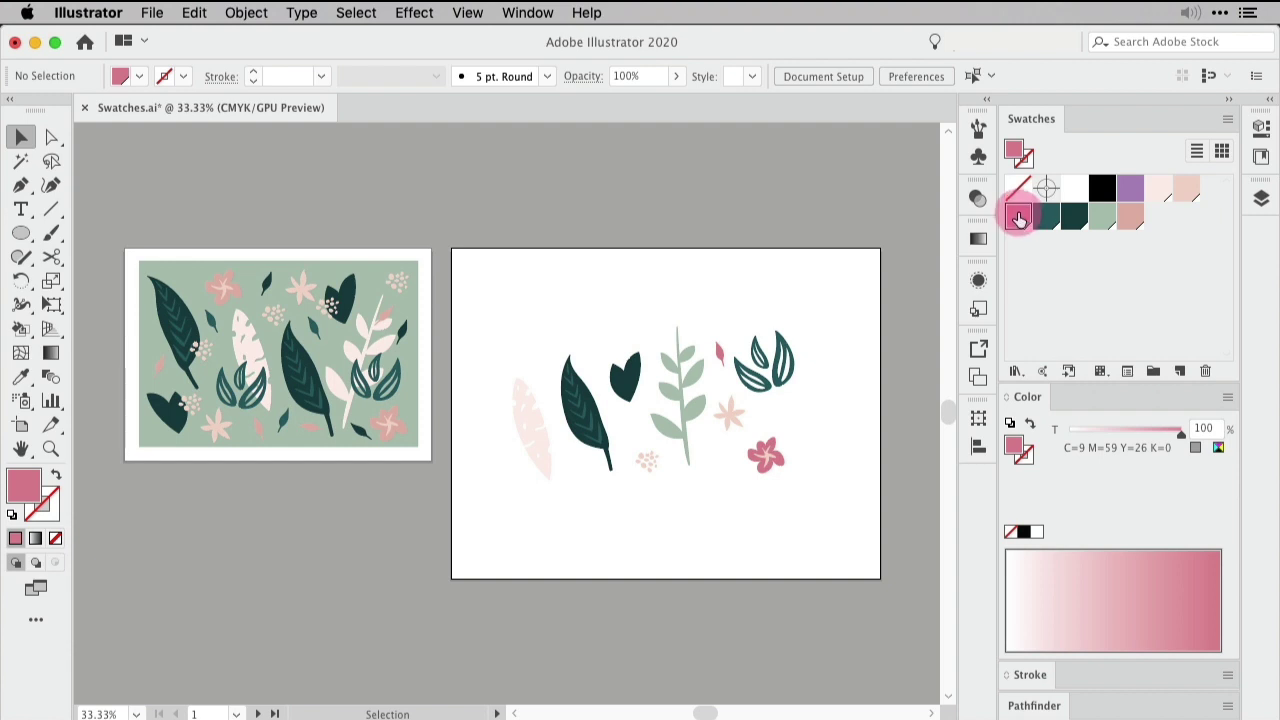
mouse_move(1018, 218)
left_mouse_down()
mouse_move(1046, 245)
mouse_move(1103, 249)
mouse_move(1130, 217)
left_mouse_up()
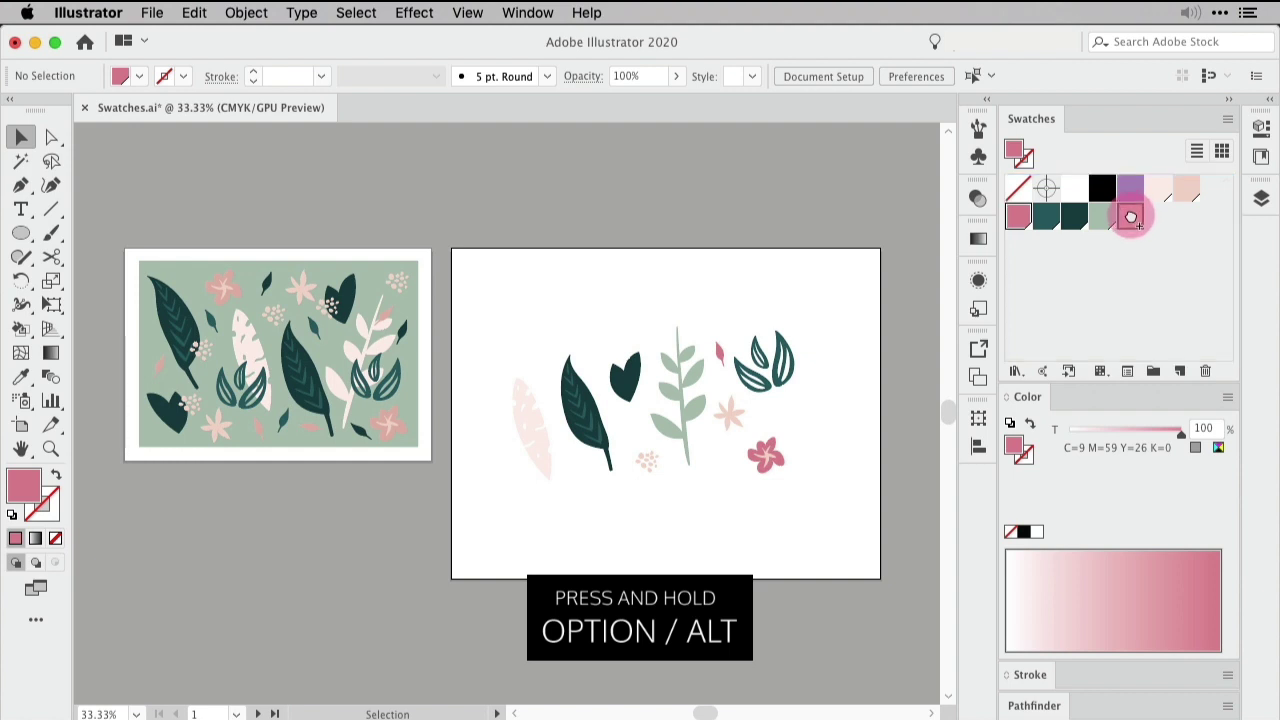
left_click_drag(1130, 217, 1130, 217)
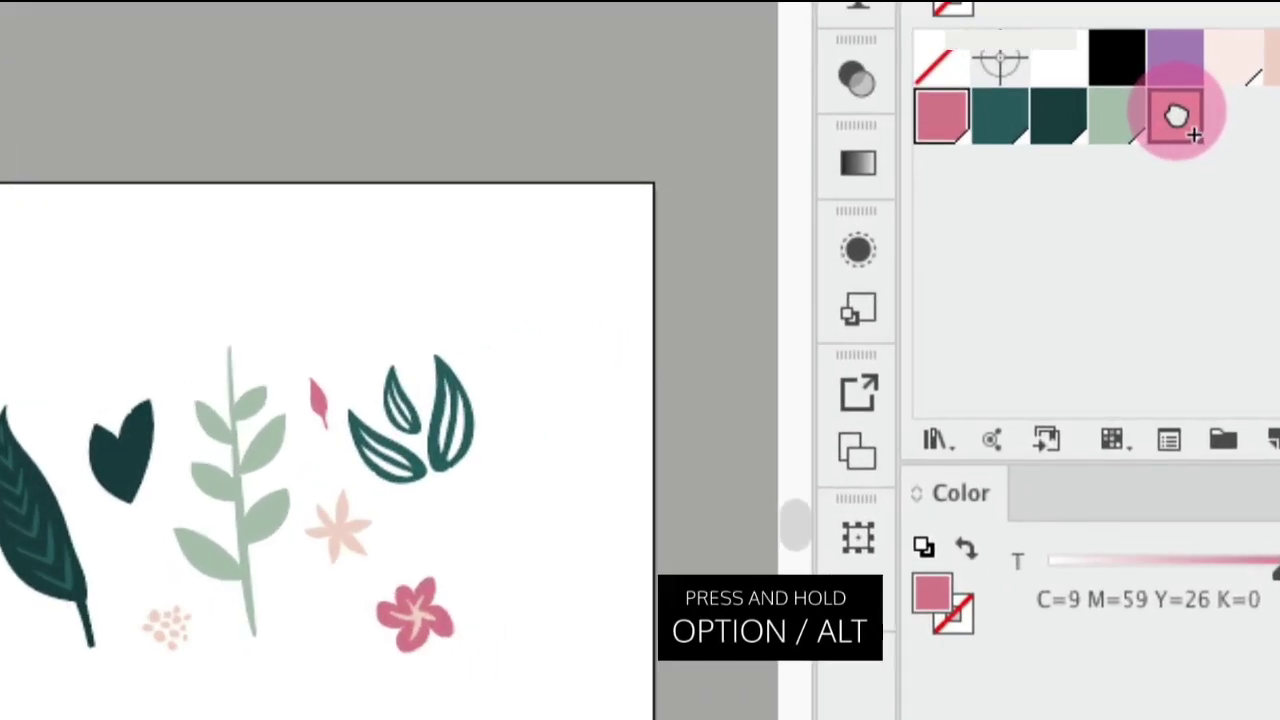
left_click_drag(1178, 117, 1178, 117)
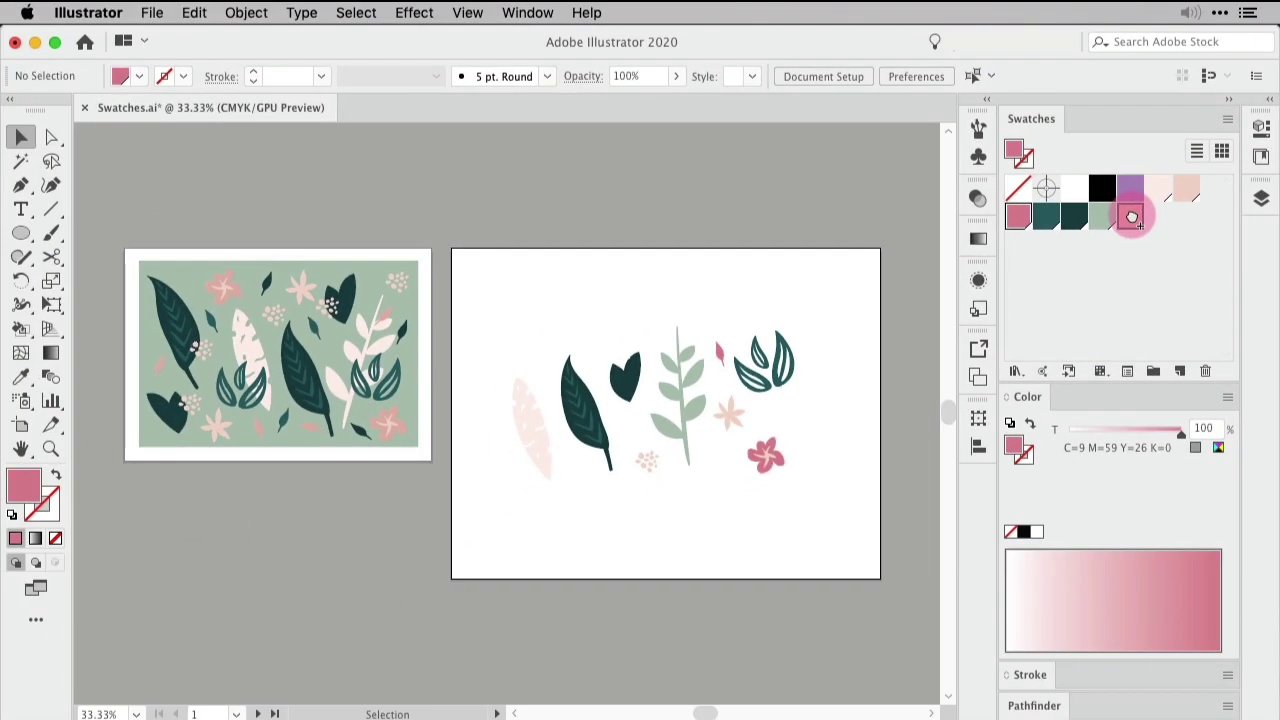
left_click_drag(1131, 217, 1130, 216)
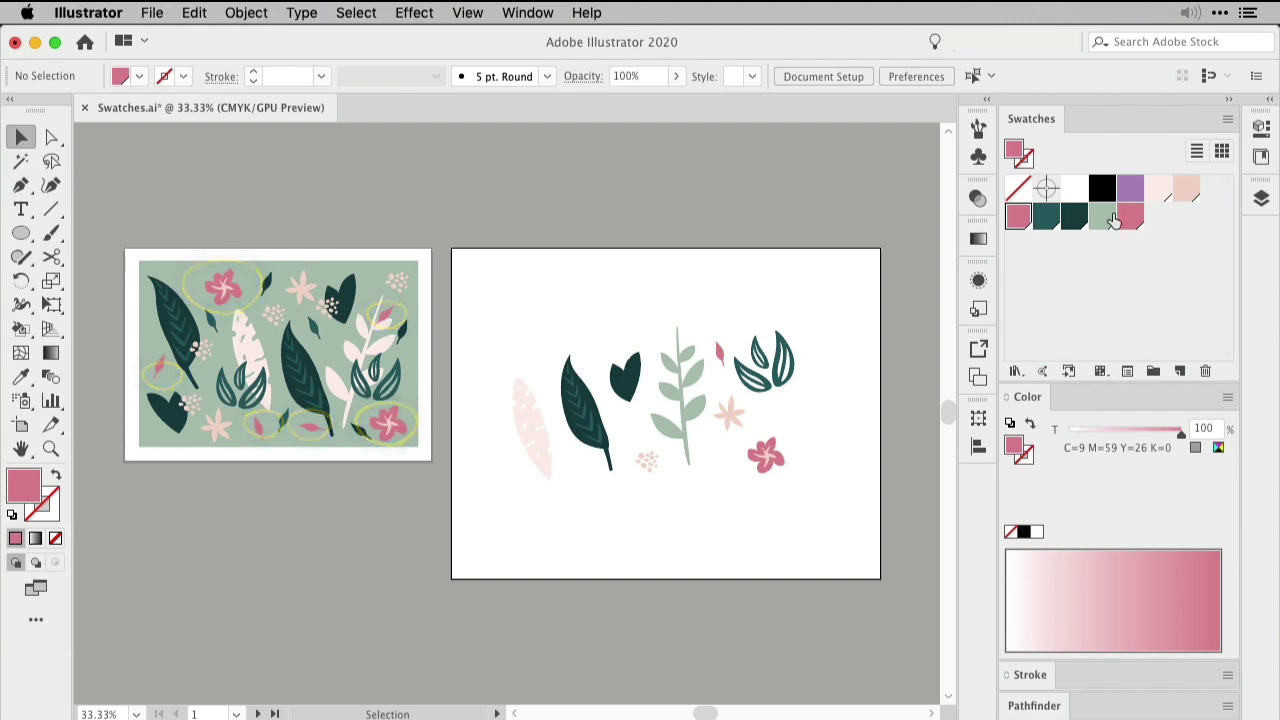
key("a")
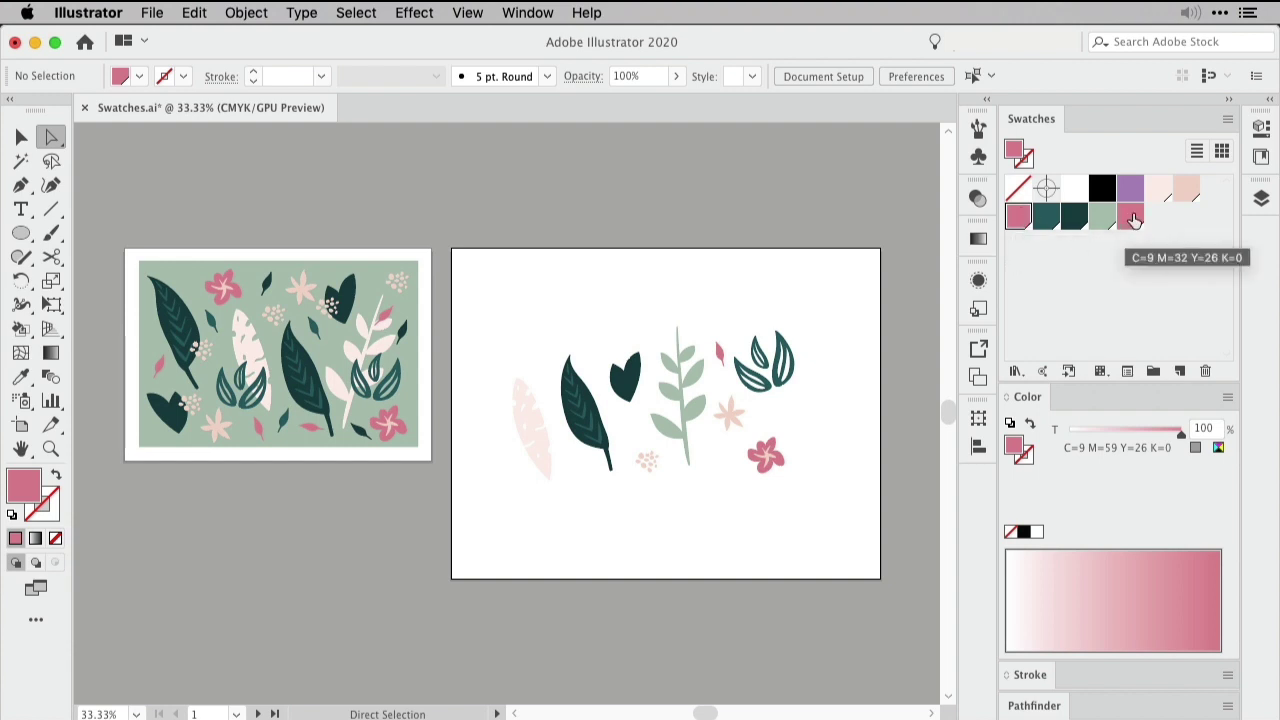
left_click(1133, 266)
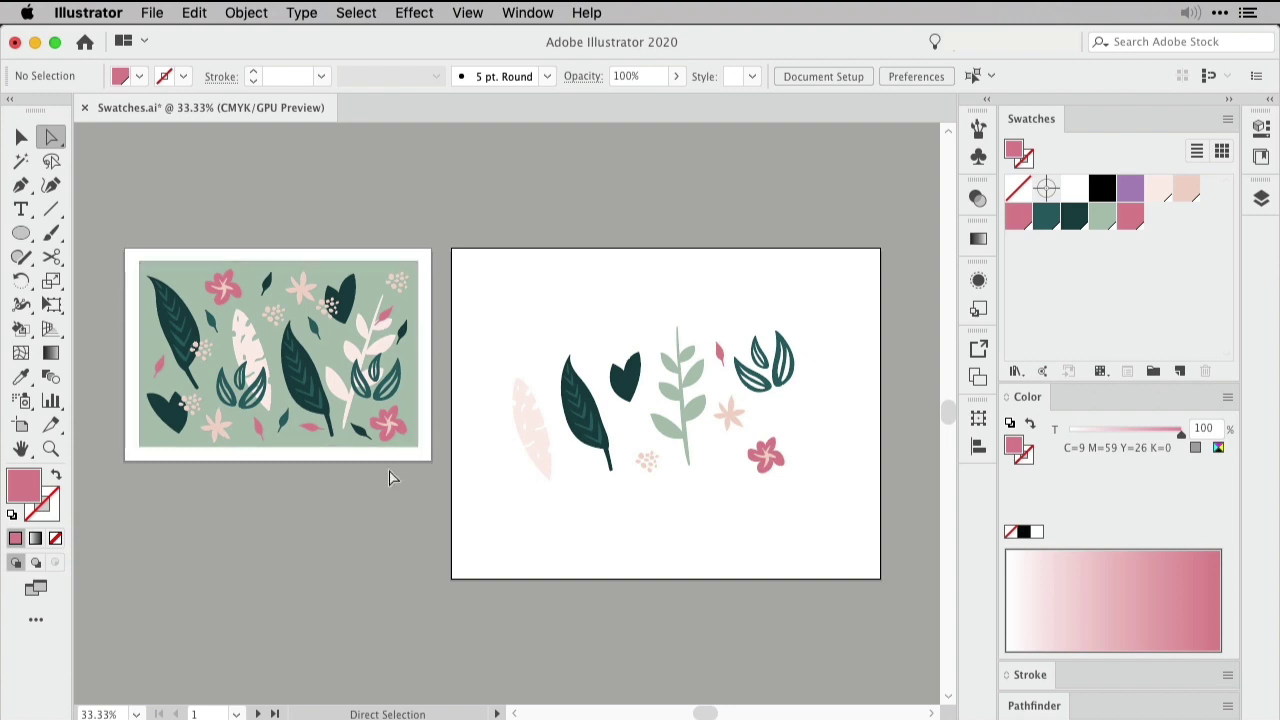
- Merge the two identical deep pink swatches into one, keeping C=9 M=59 Y=26 K=0
left_click(1018, 220)
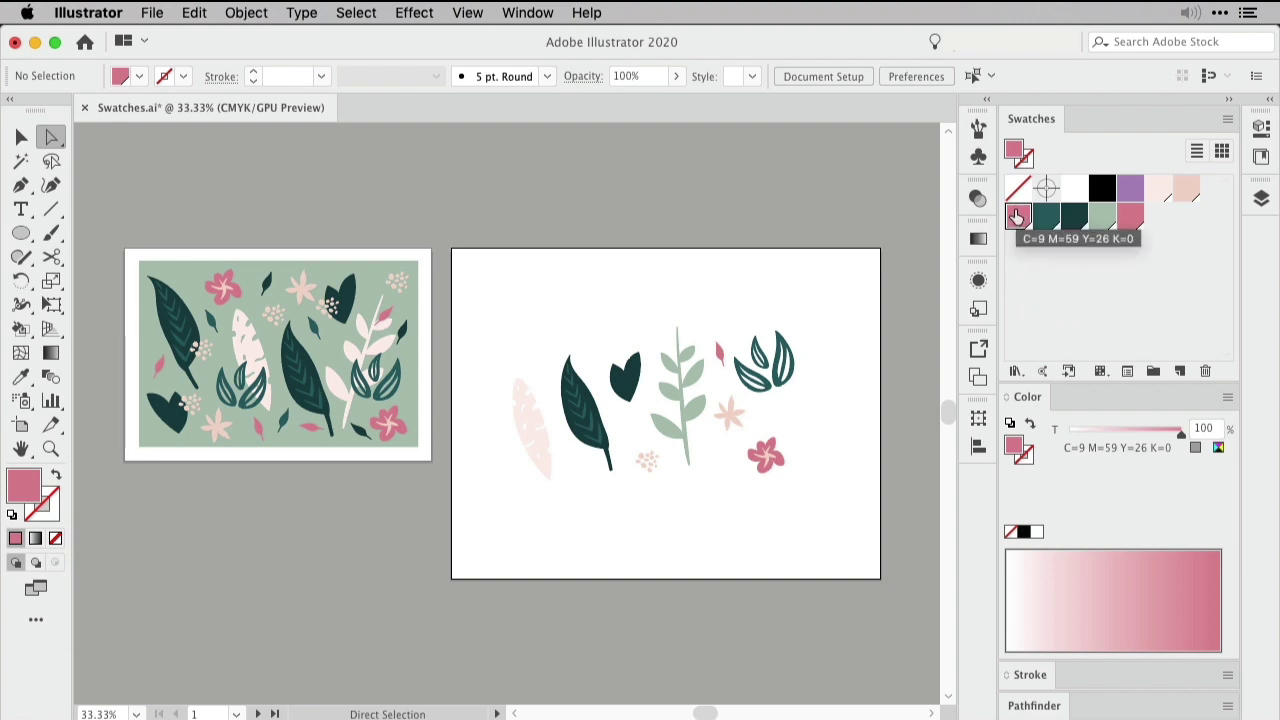
left_click(1131, 217, "super")
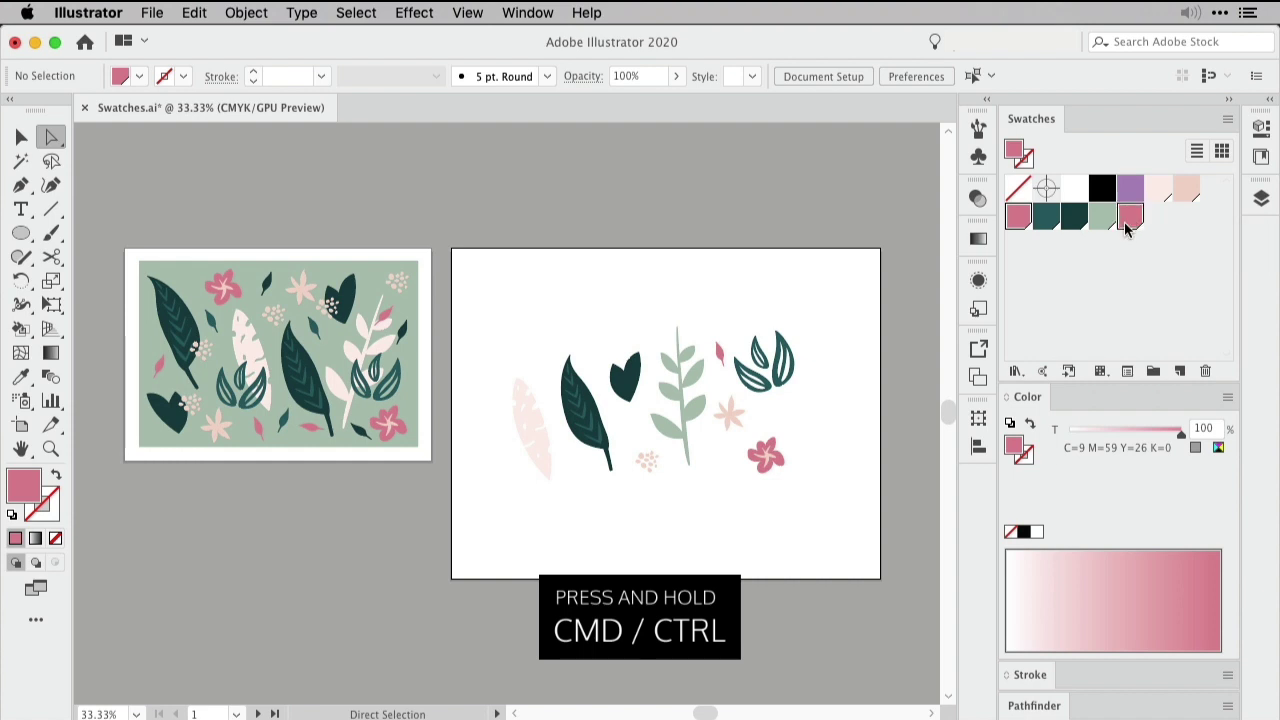
left_click(1227, 121)
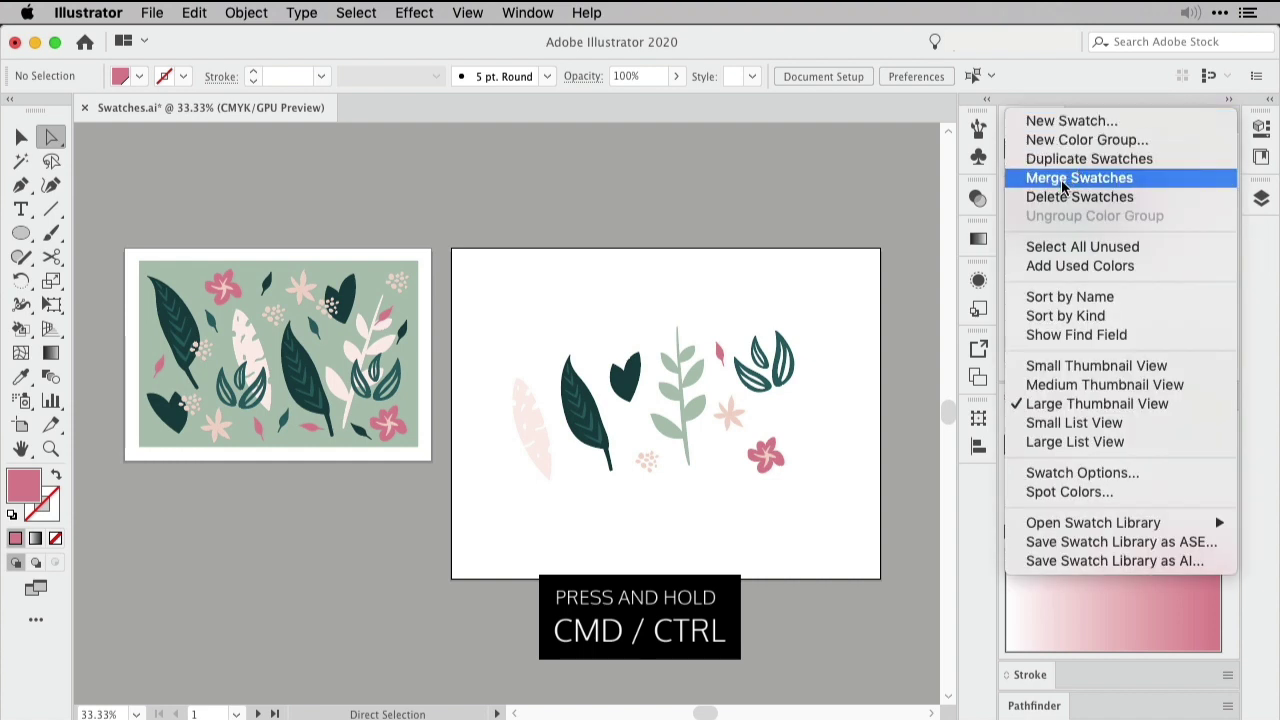
left_click(1063, 185)
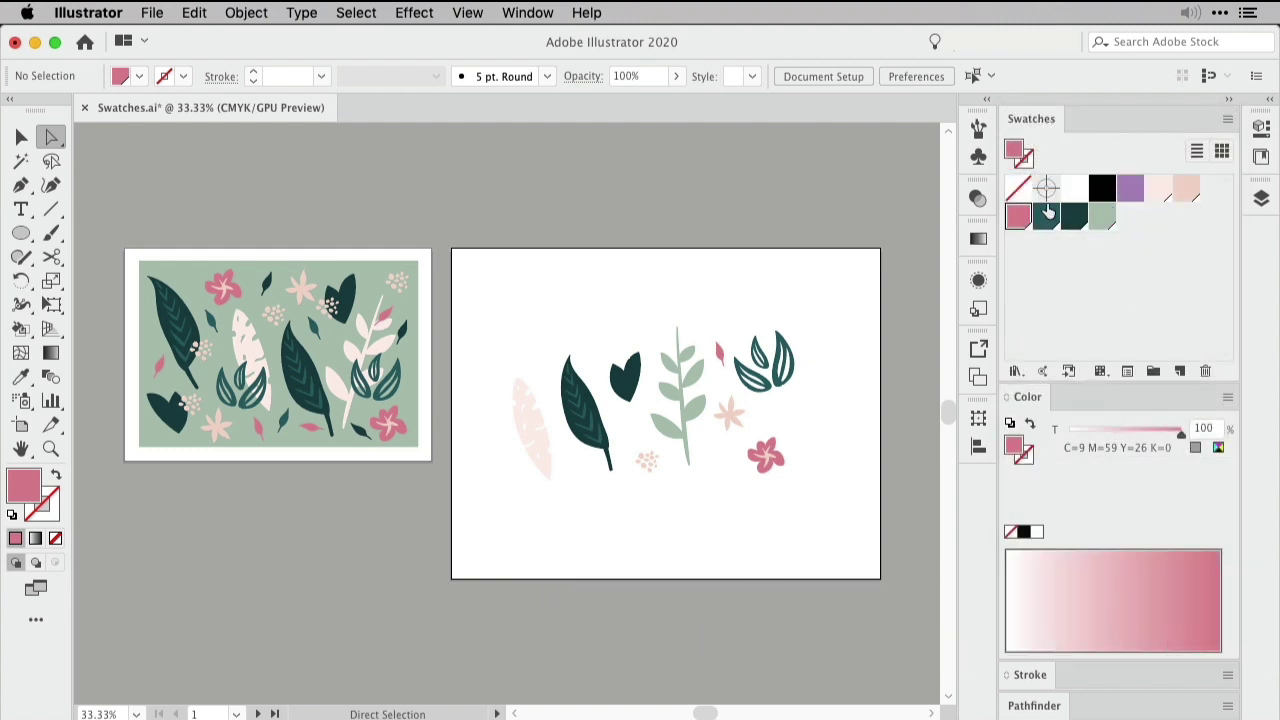
- Merge the medium teal green swatch into the deep pink C=9 M=59 Y=26 K=0 swatch
left_click(1057, 271)
left_click(1018, 218)
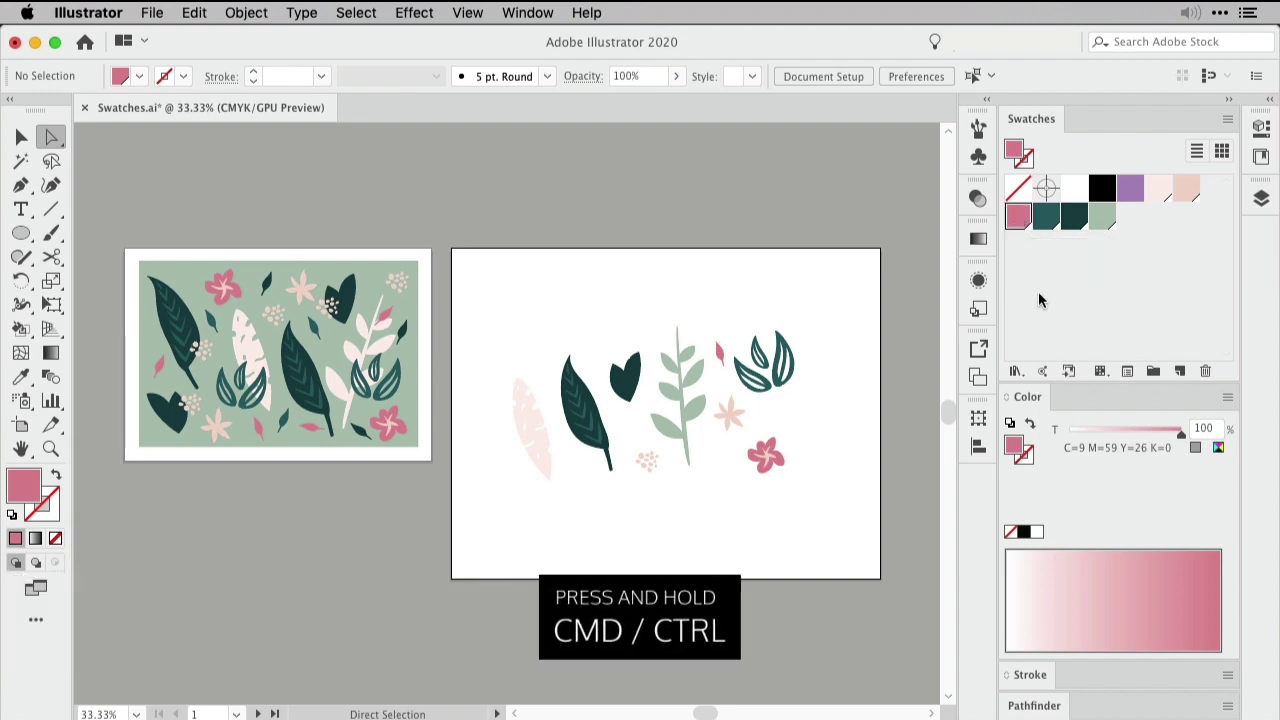
left_click(1044, 218, "super")
left_click(1228, 119)
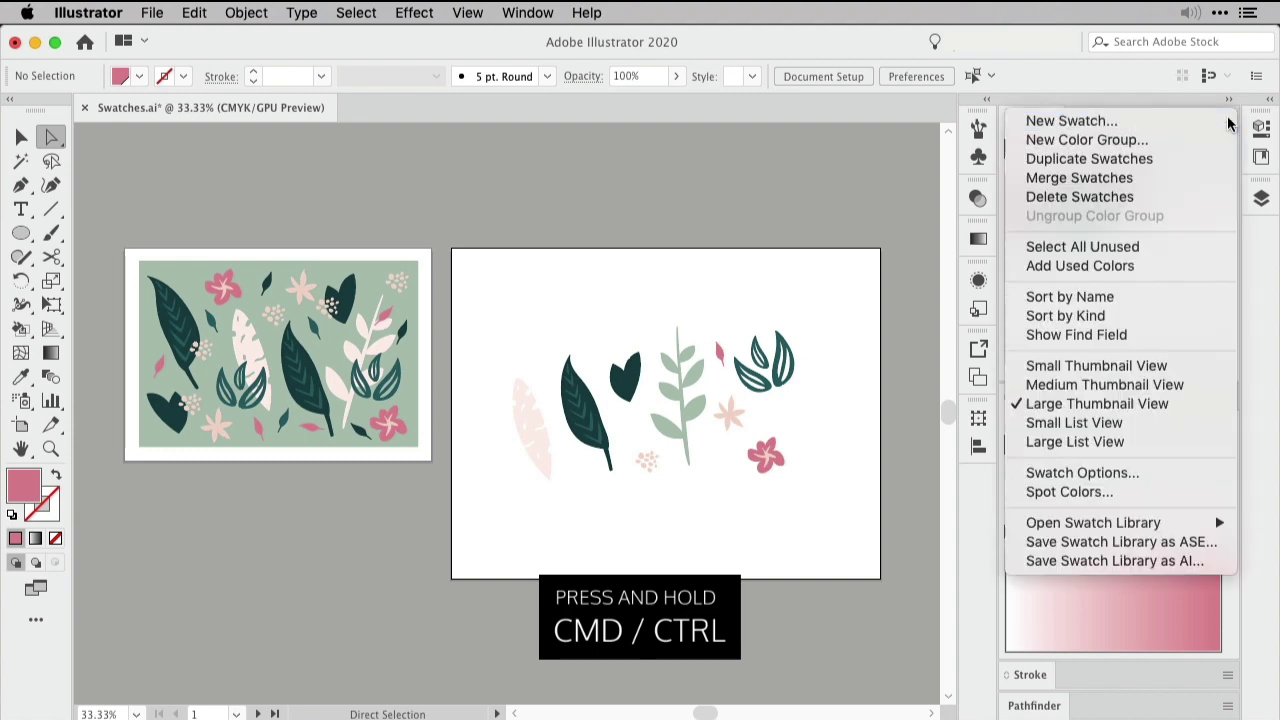
left_click(1097, 181)
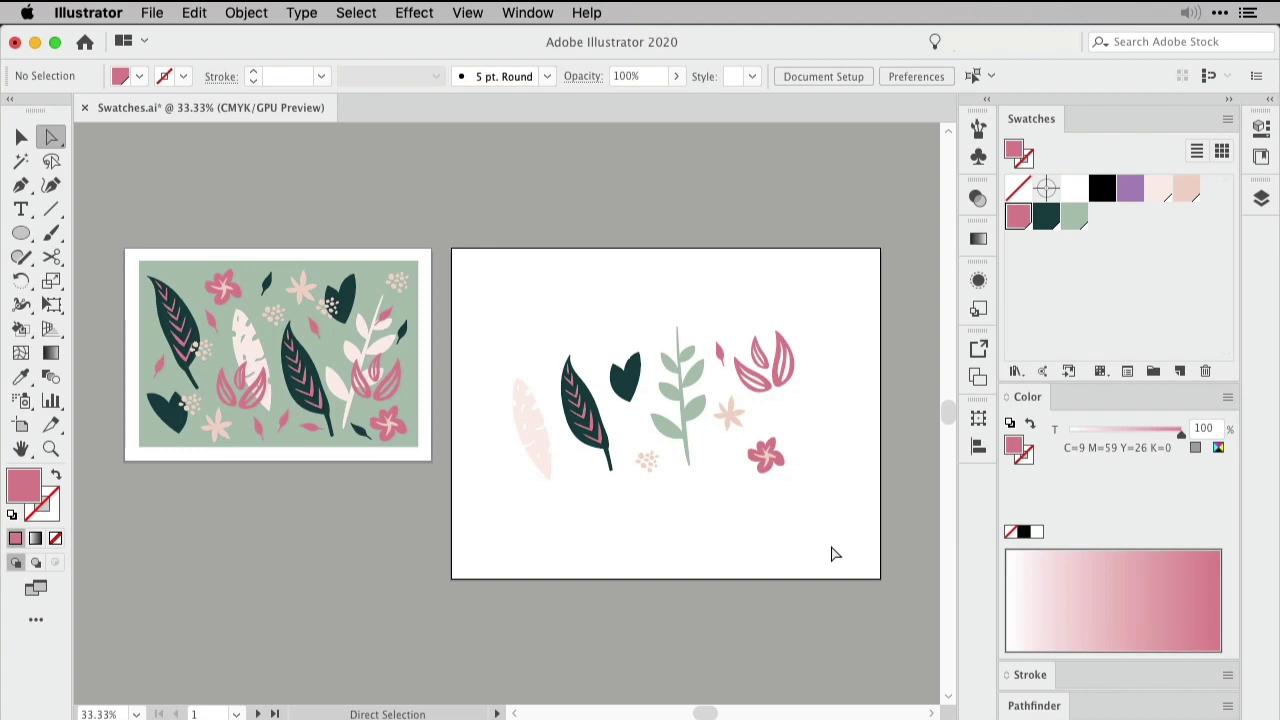
- Create a color group named Plants from all artwork on both artboards, using Selected Artwork with process colors converted to global
key("v")
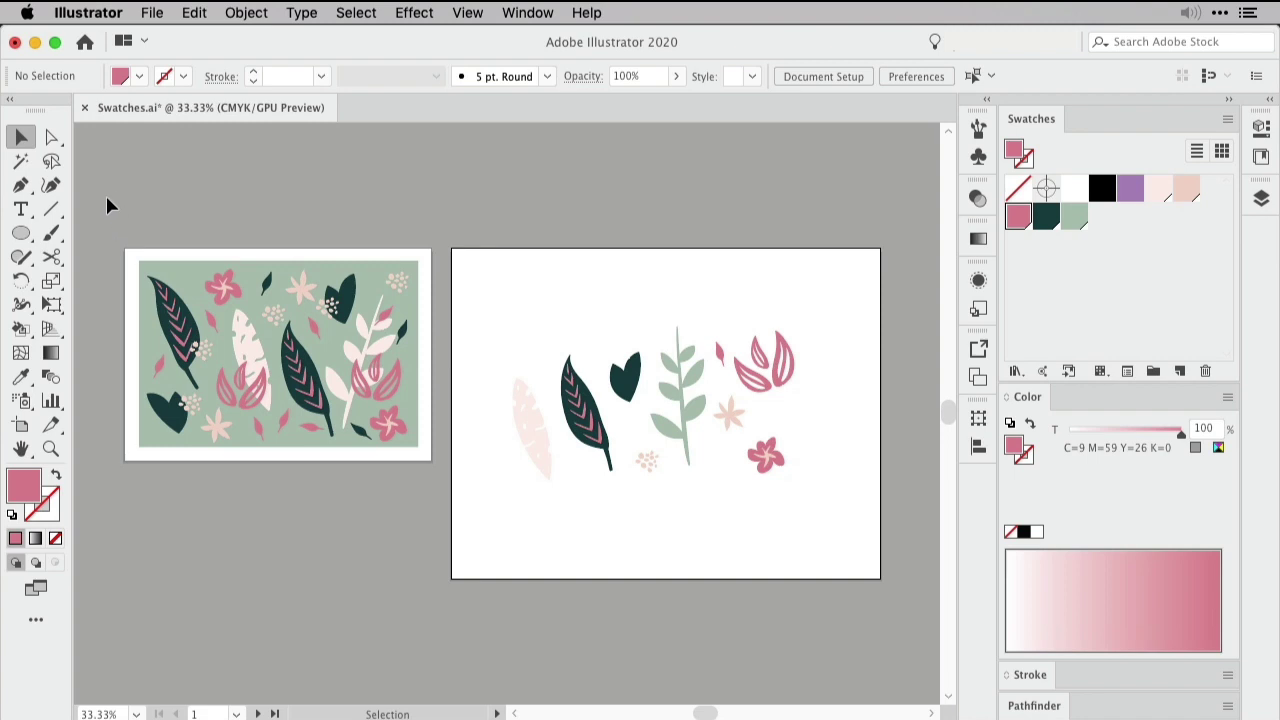
left_click_drag(136, 226, 854, 630)
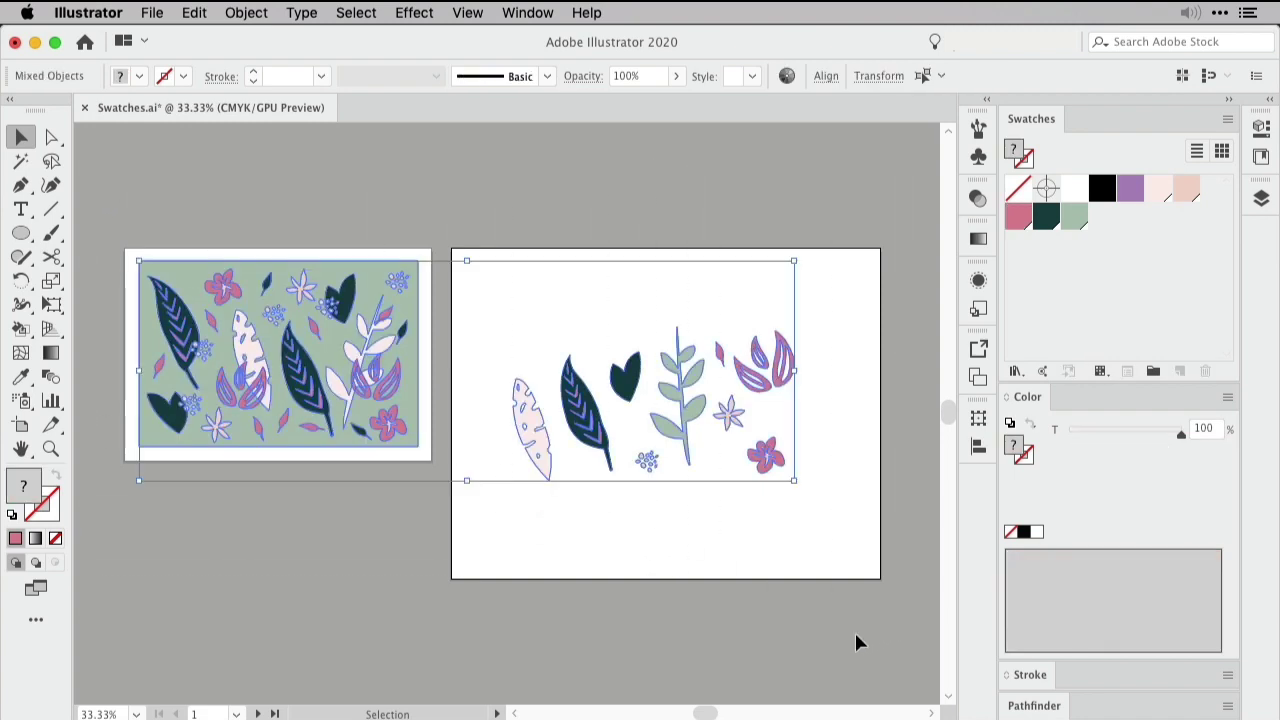
left_click(1229, 121)
left_click(1075, 276)
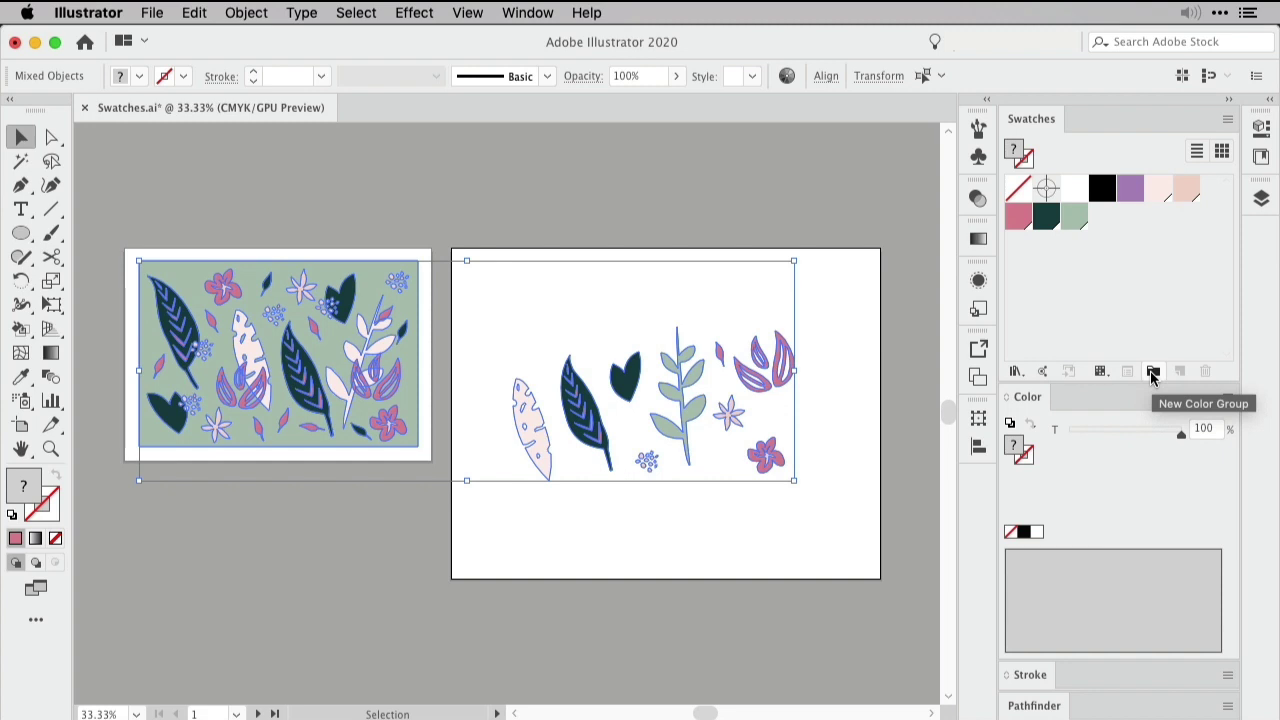
left_click(1152, 372)
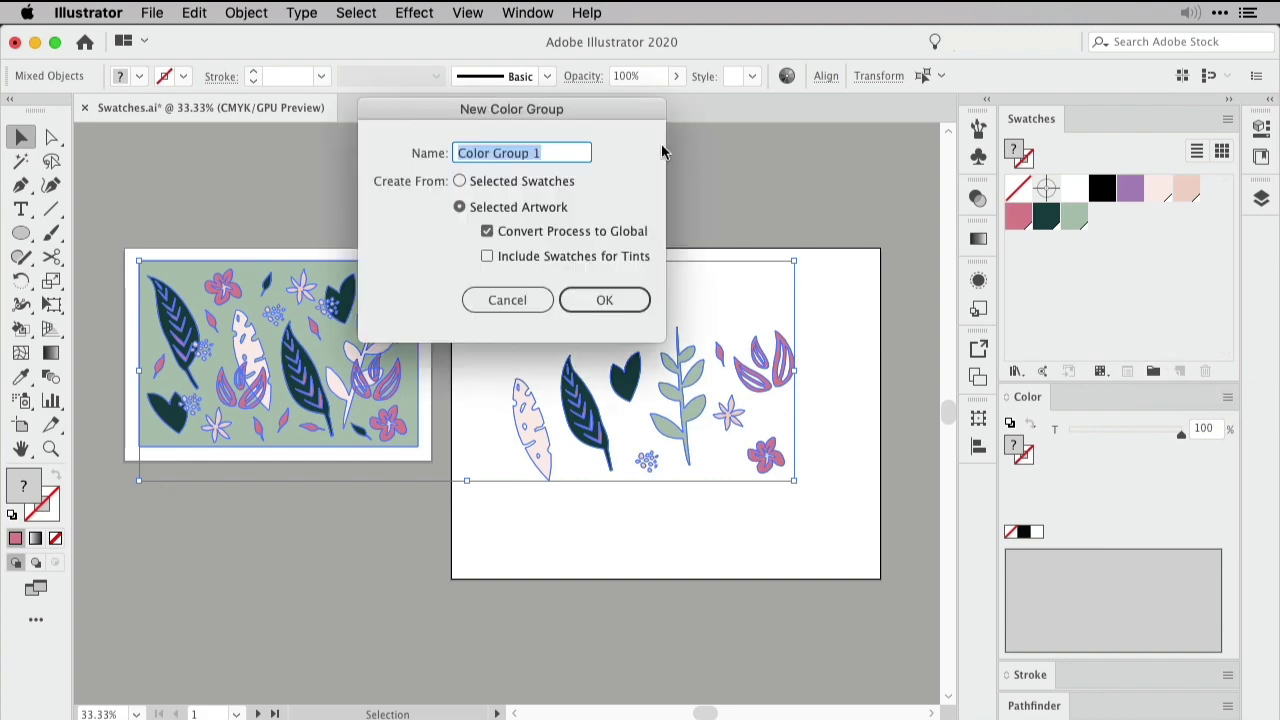
left_click_drag(610, 112, 745, 110)
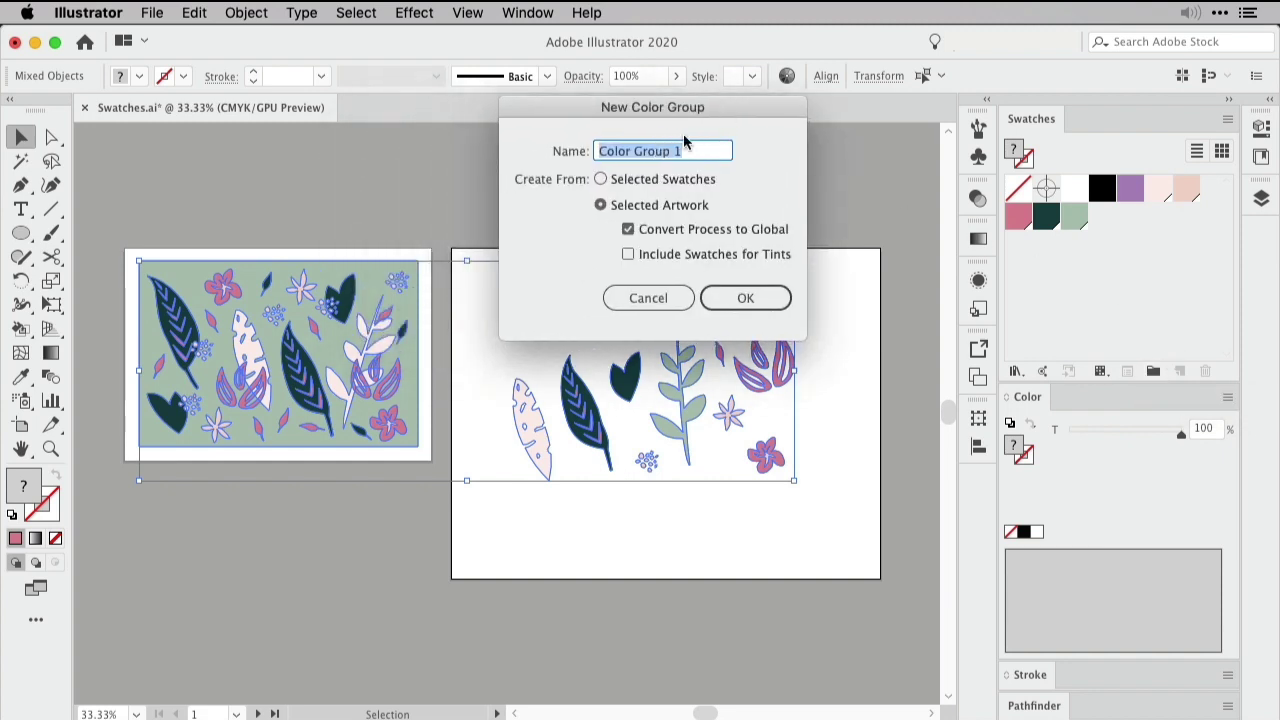
type("Plants")
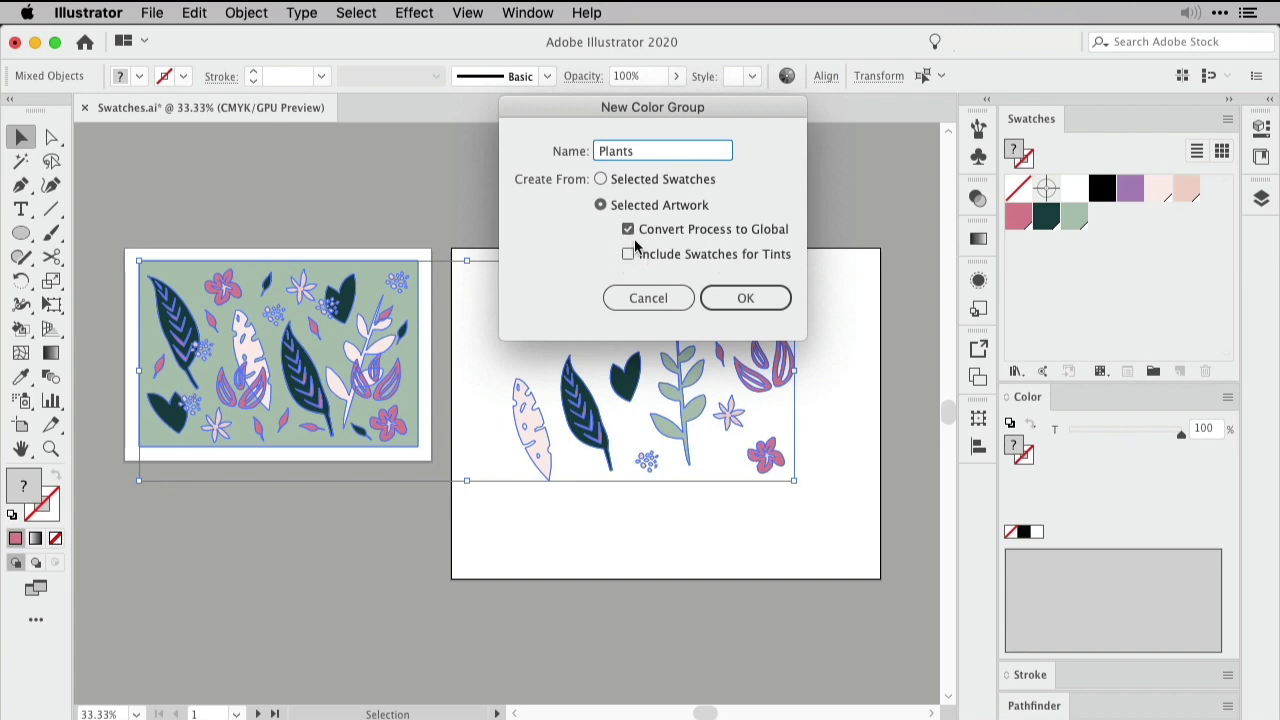
left_click(746, 298)
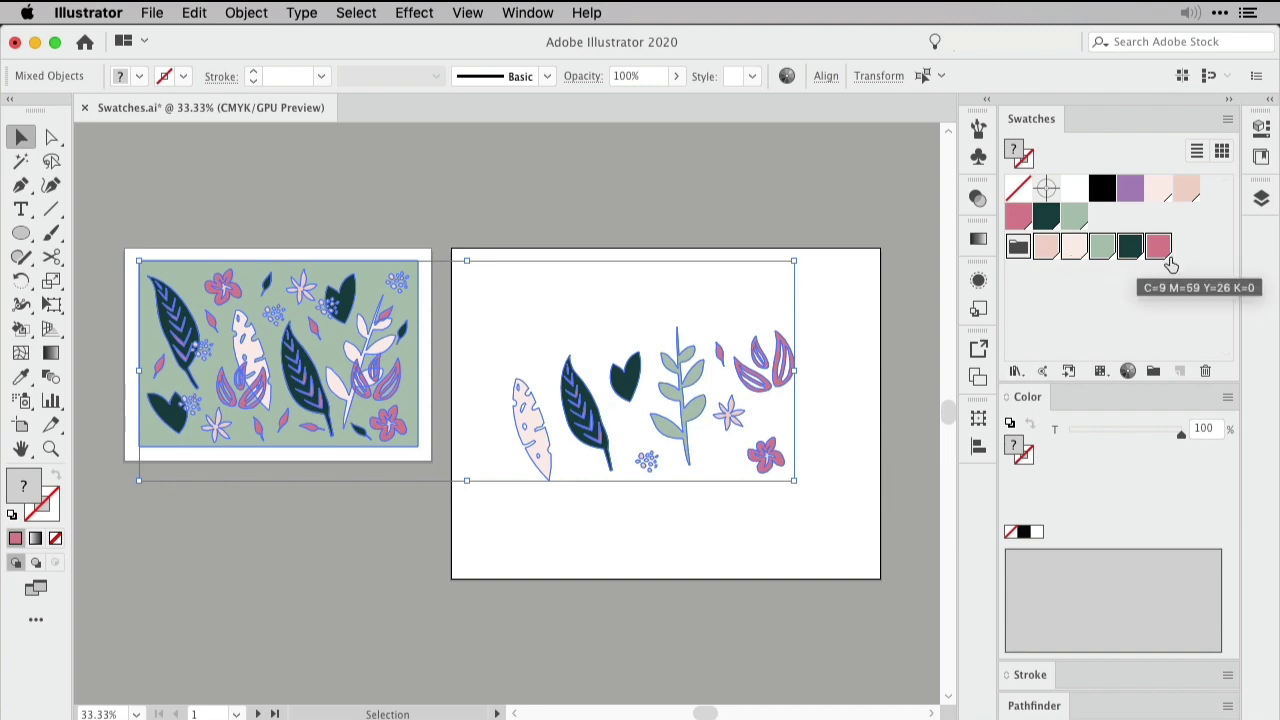
- Reorder the new color group so deep pink sits between the pale pink and light green swatches, then deselect the artwork
left_click(1118, 320)
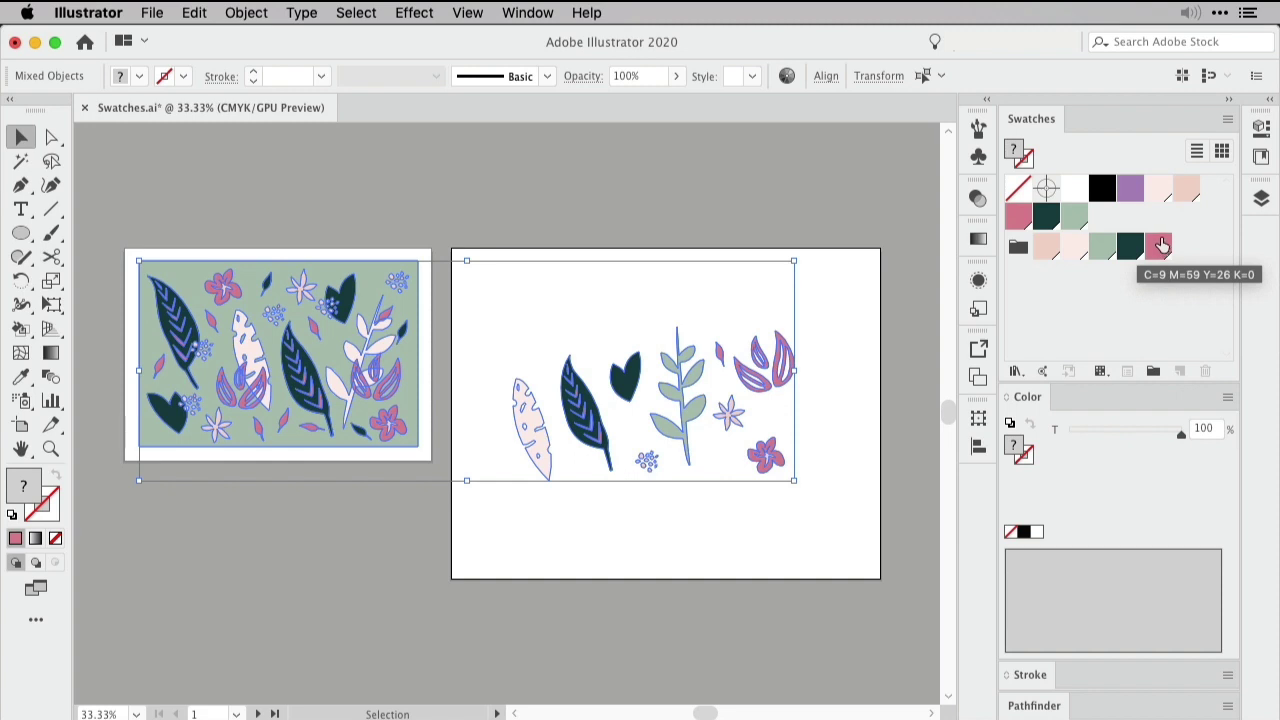
left_click_drag(1160, 248, 1094, 250)
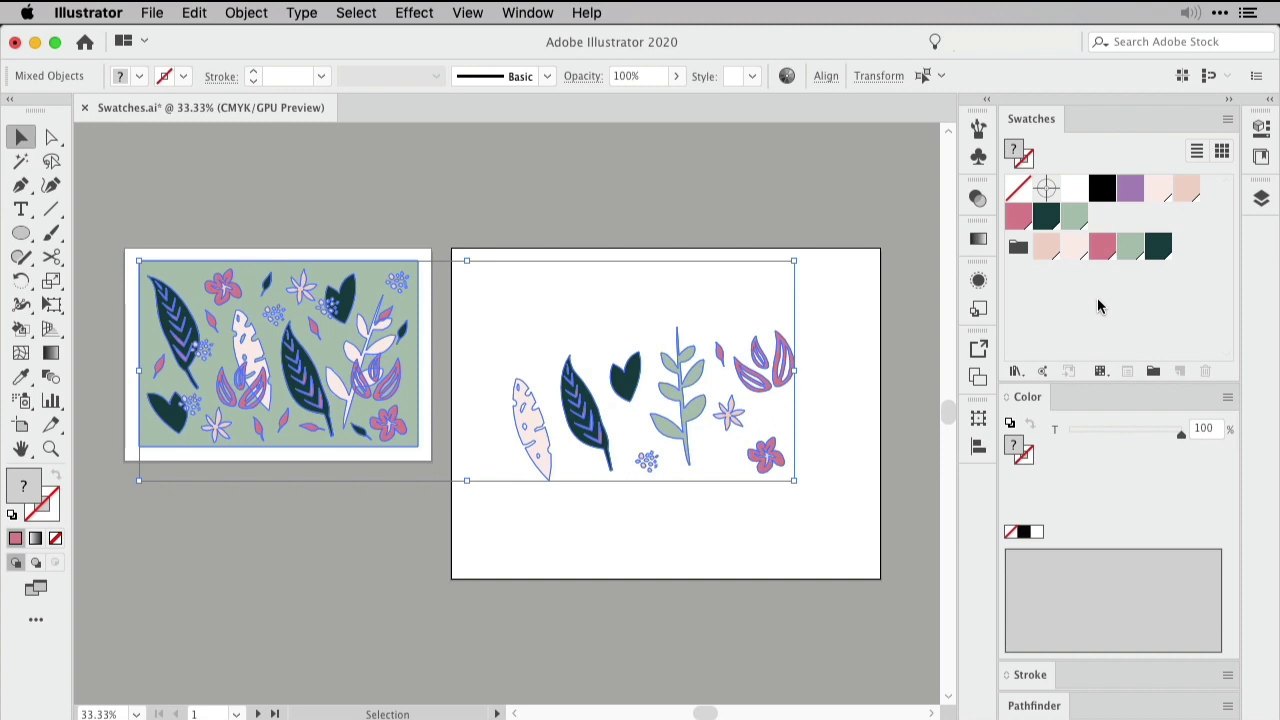
key("super+shift+a")
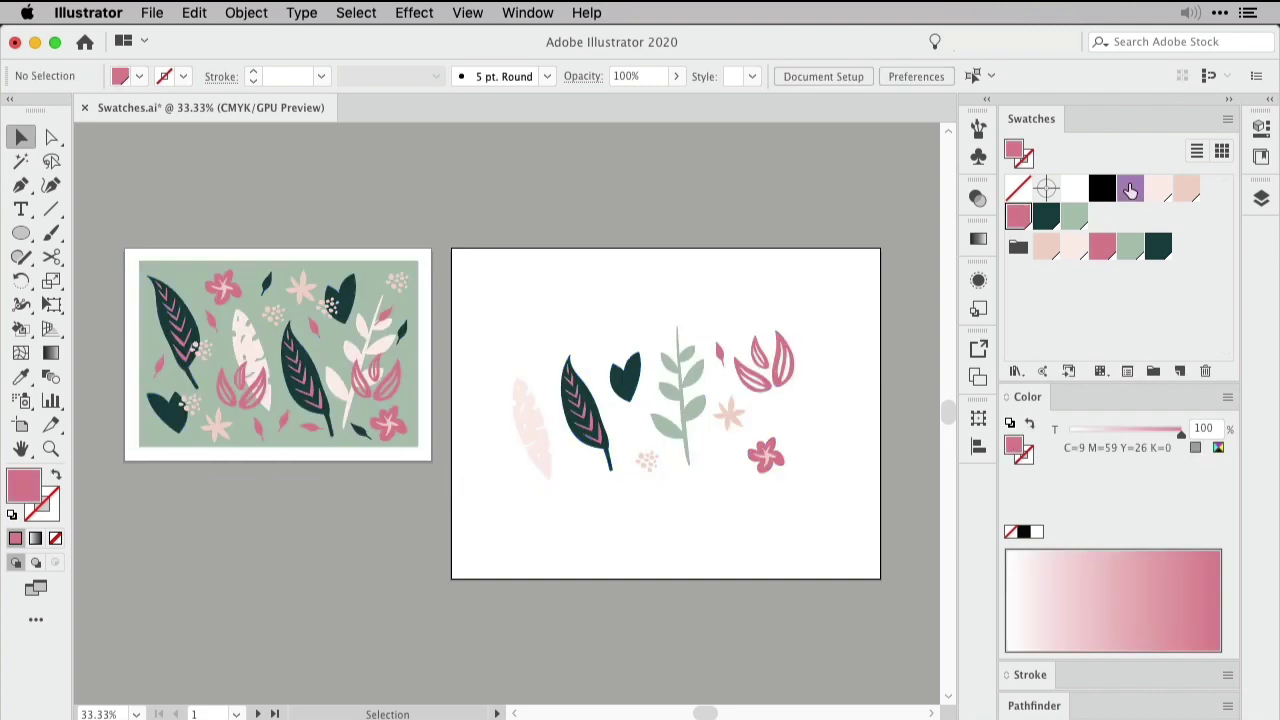
- Delete the ungrouped swatches from purple through light green, keeping the color group
left_click(1130, 190)
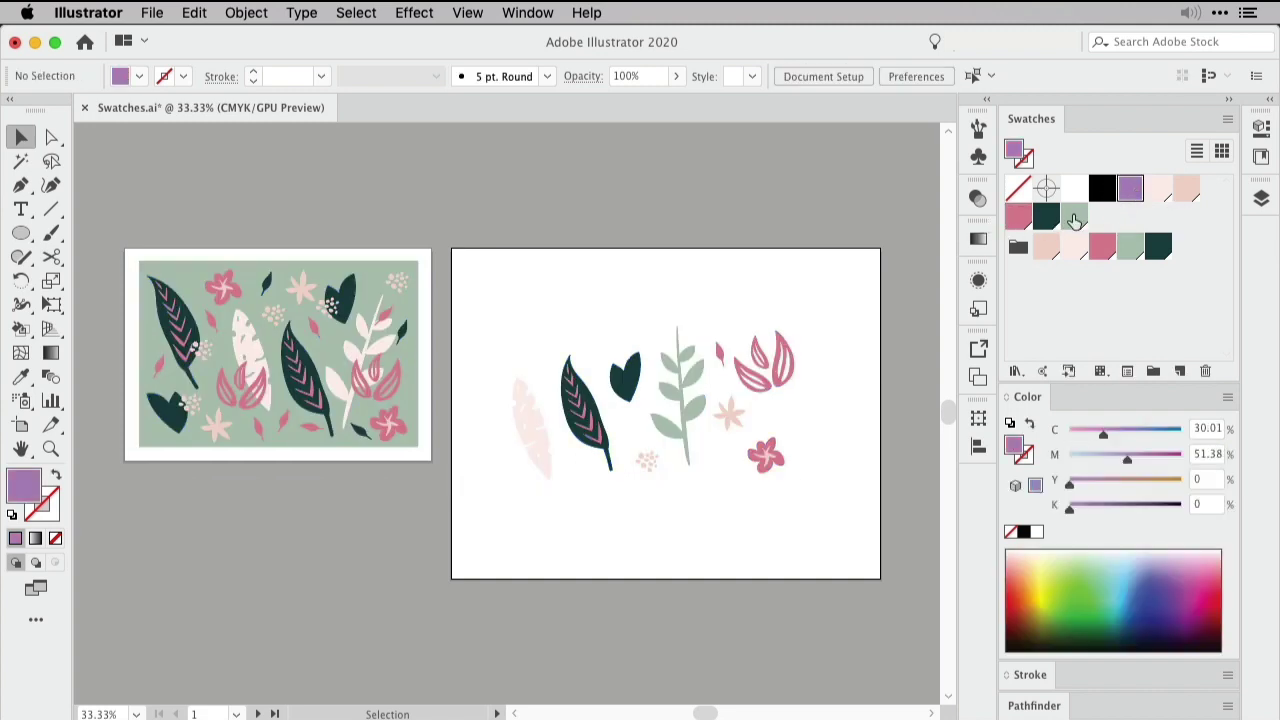
left_click(1074, 218, "shift")
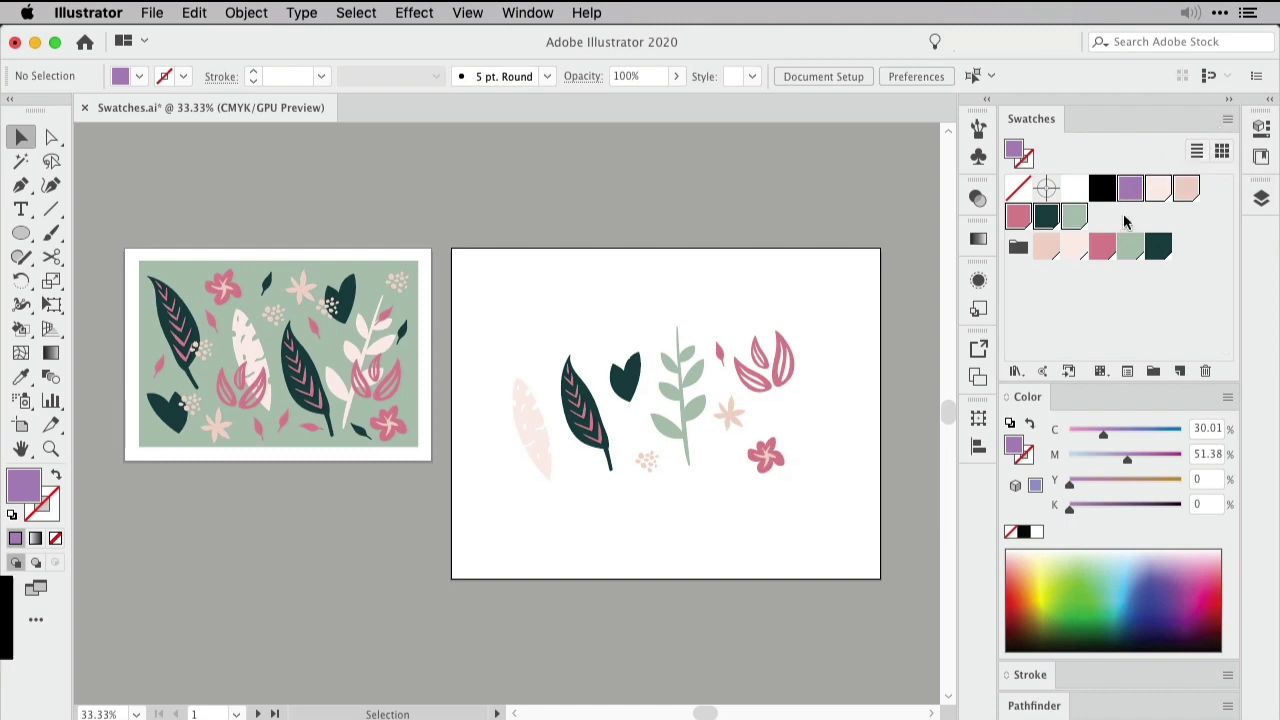
left_click(1228, 118)
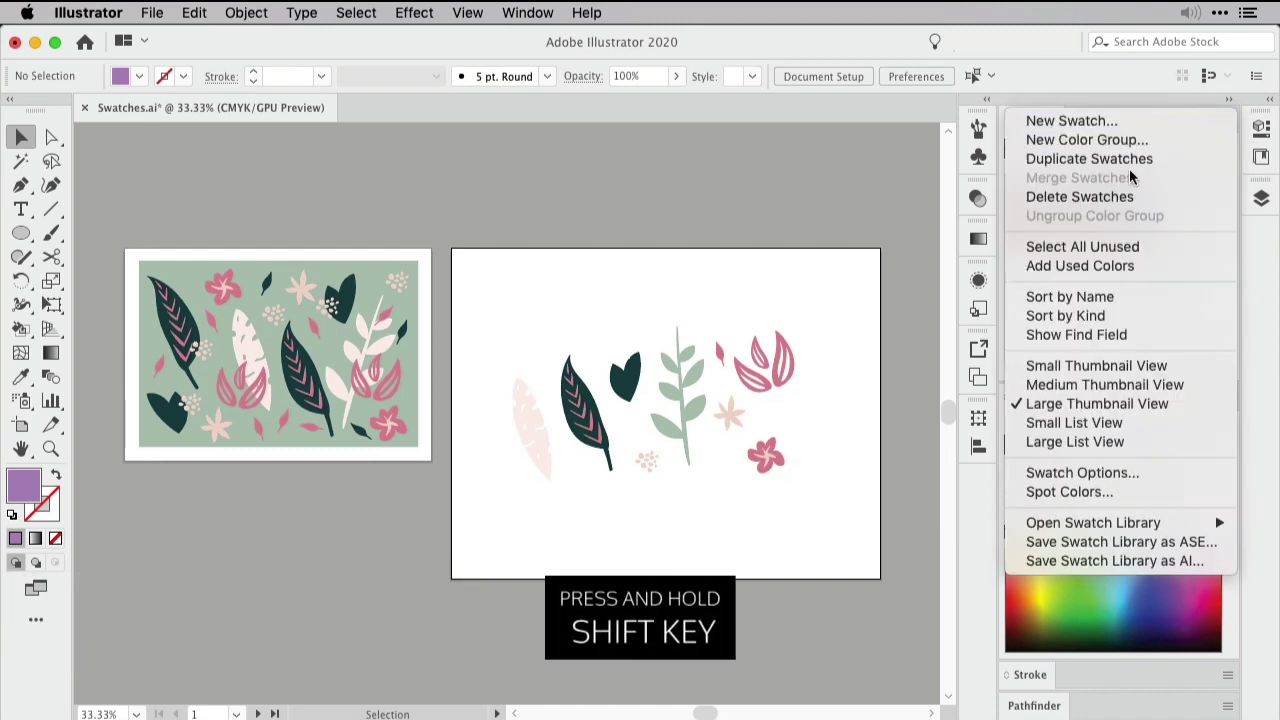
left_click(1130, 196)
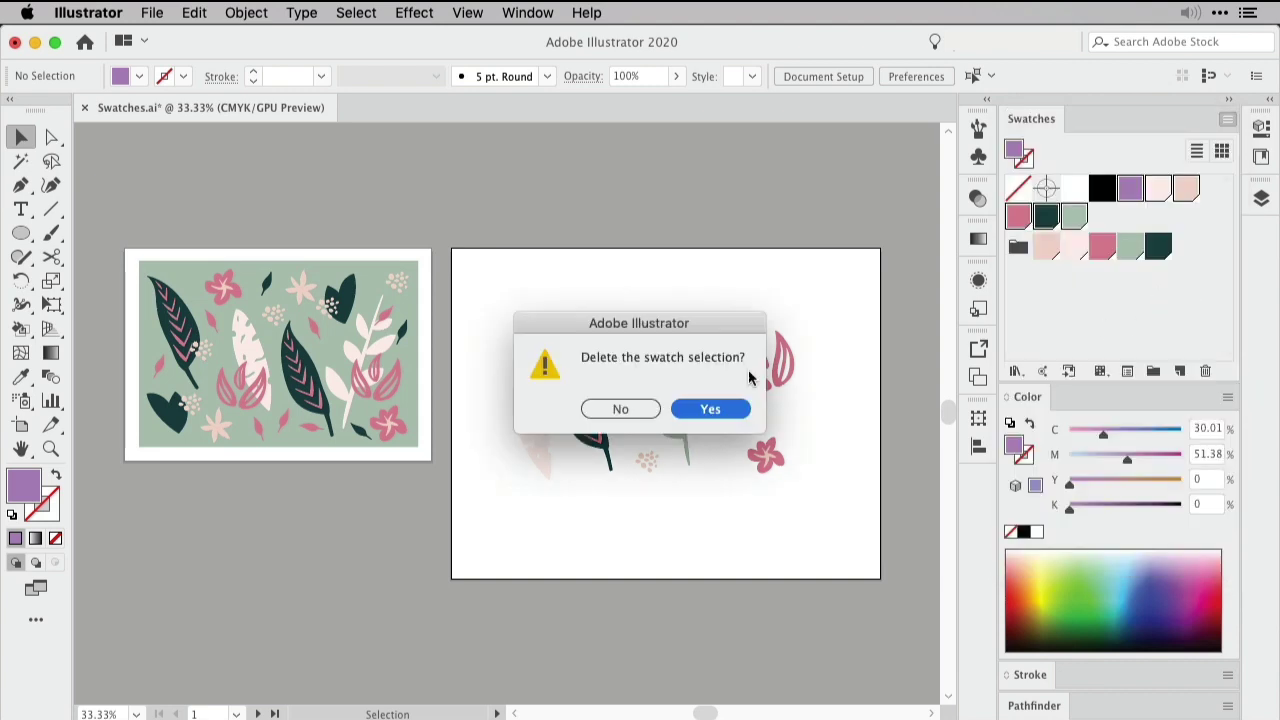
left_click(712, 410)
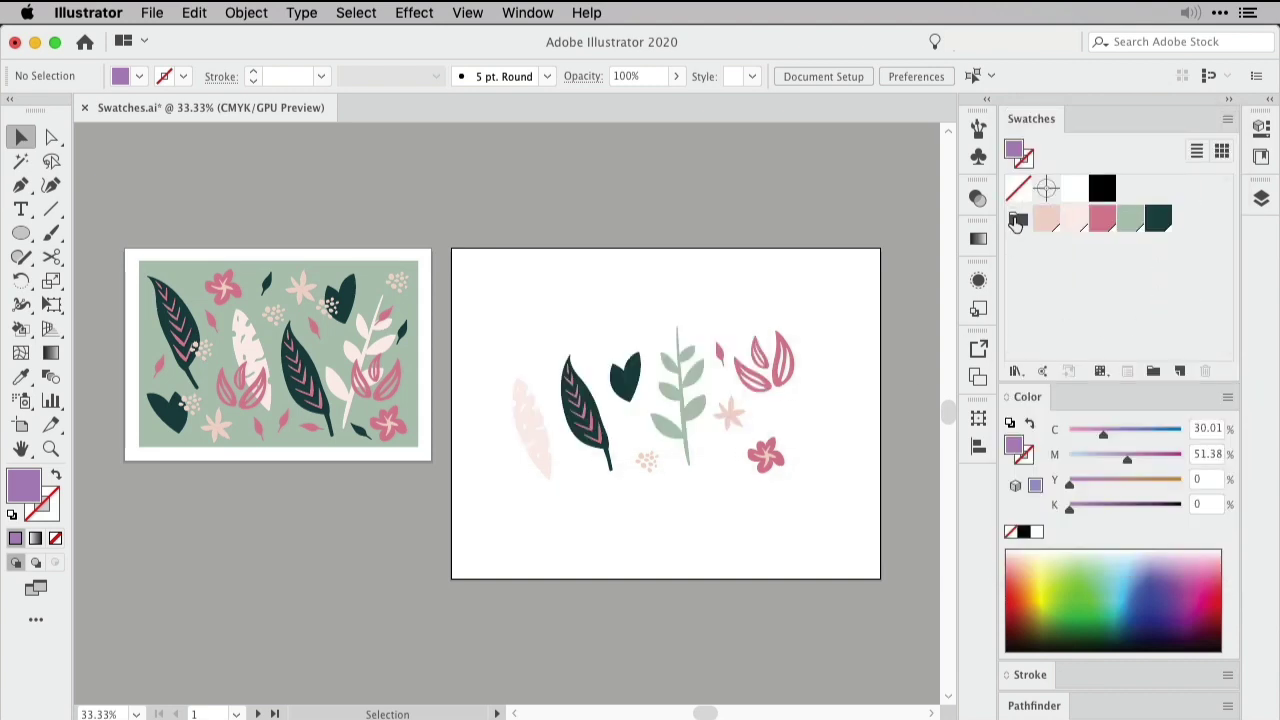